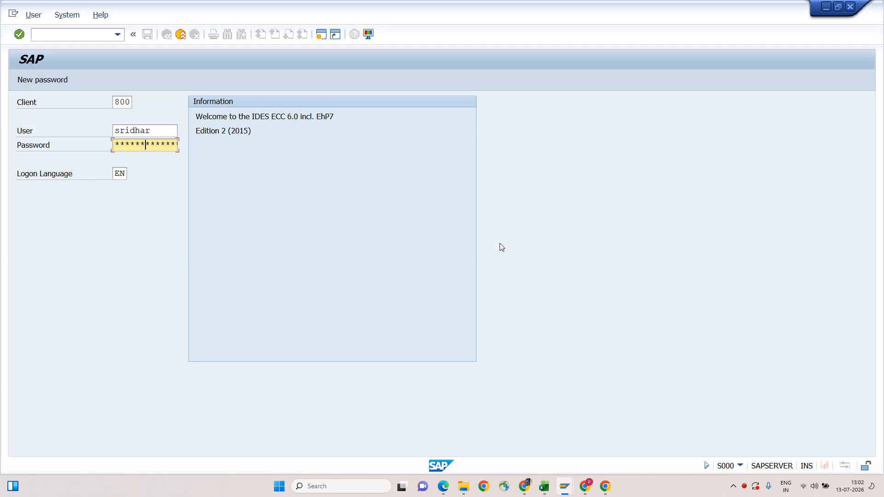
# - Log on to client 800, continuing with this logon and ending any other logons in the system
pyautogui.press('Return')
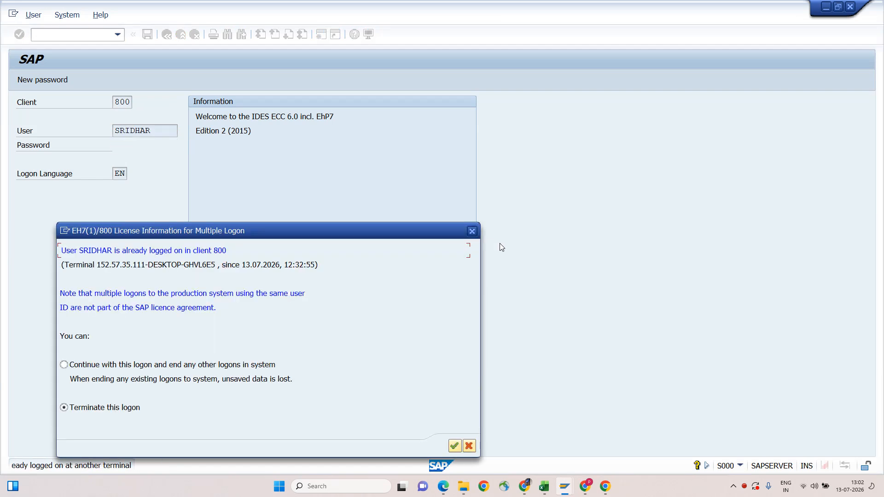
pyautogui.click(73, 365)
pyautogui.press('Return')
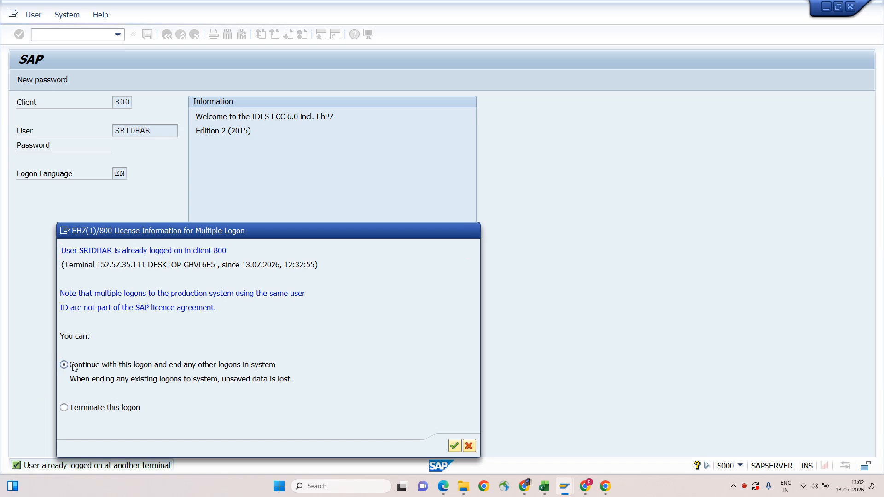
# - Start creating an internal order with transaction KO01, using order type A100 and controlling area ADNI
pyautogui.write('KO01')
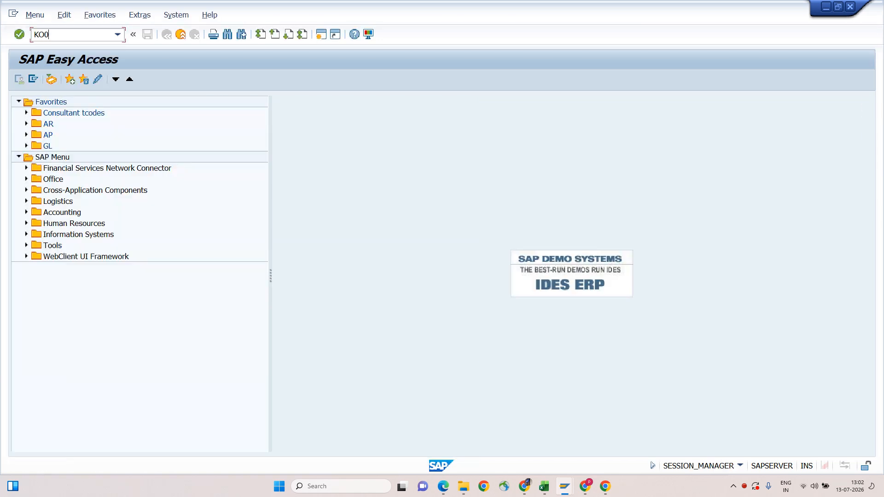
pyautogui.press('Return')
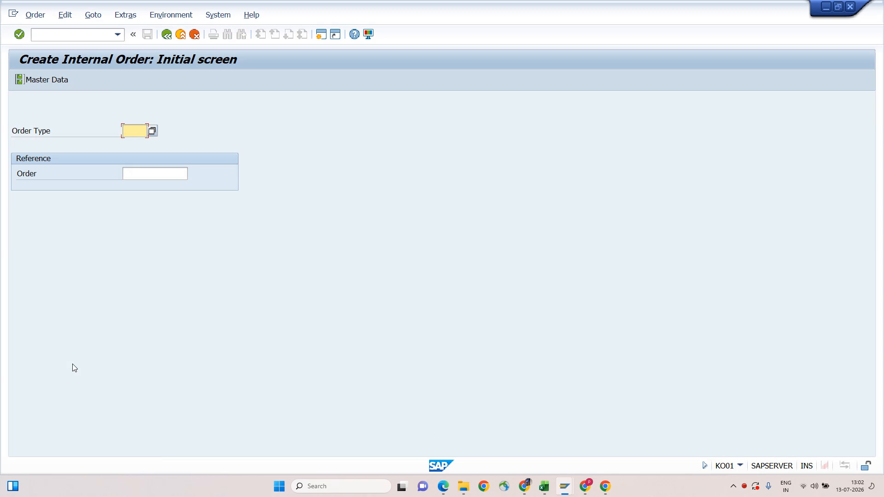
pyautogui.write('A100')
pyautogui.press('Return')
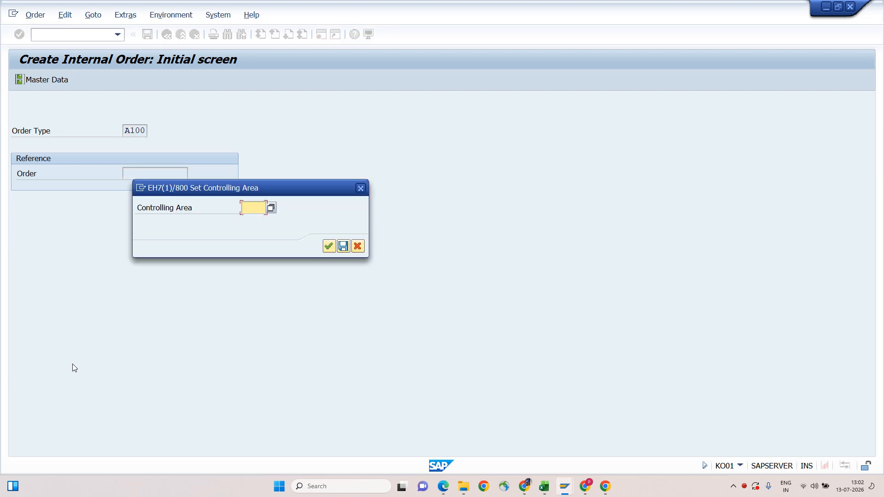
pyautogui.press('BackSpace')
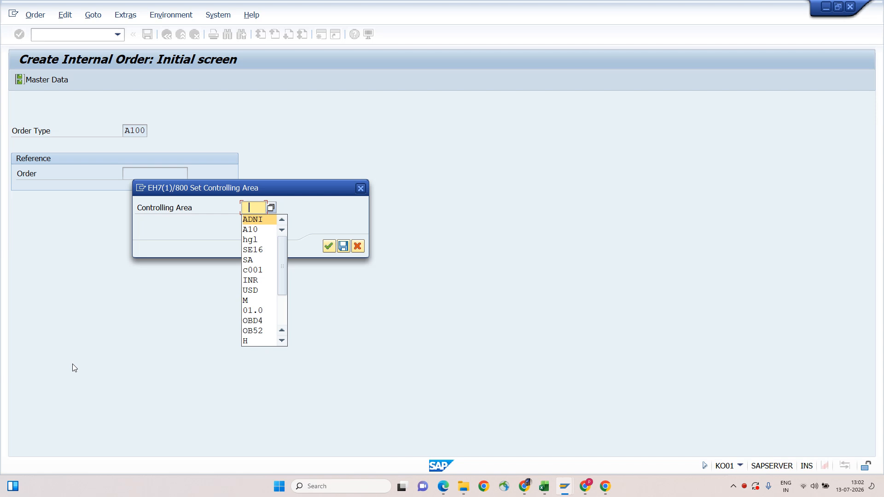
pyautogui.write('A100')
pyautogui.press('Return')
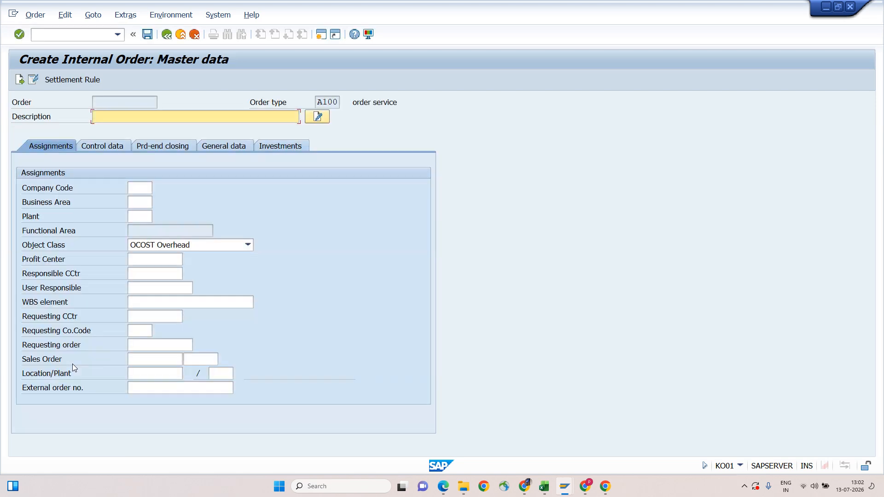
# - Give the internal order the description "Test IO_2" and assign it to company code A001
pyautogui.write('Test IO_2')
pyautogui.press('Tab')
pyautogui.press('Tab')
pyautogui.write('A001')
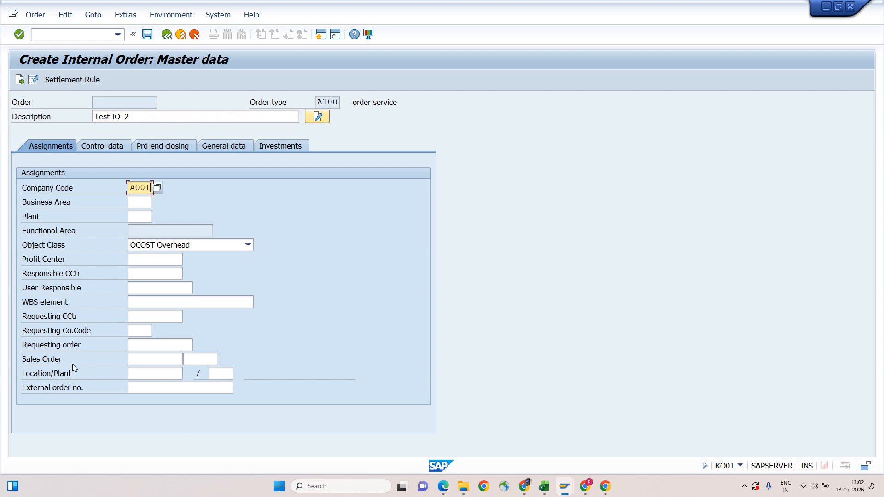
# - Assign business area A100, plant A100 and profit center A001_0001 to the internal order, and validate the entries
pyautogui.press('Tab')
pyautogui.write('A100')
pyautogui.press('Tab')
pyautogui.write('A100')
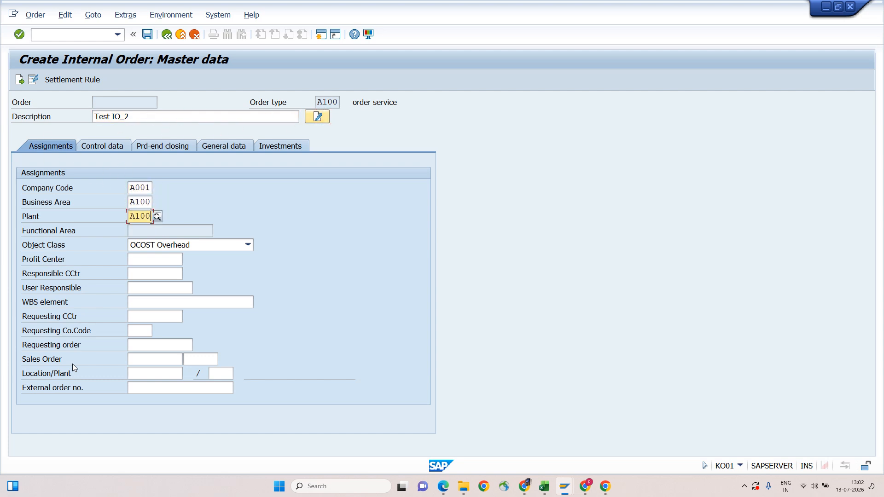
pyautogui.press('Tab')
pyautogui.press('Tab')
pyautogui.write('A001_0001')
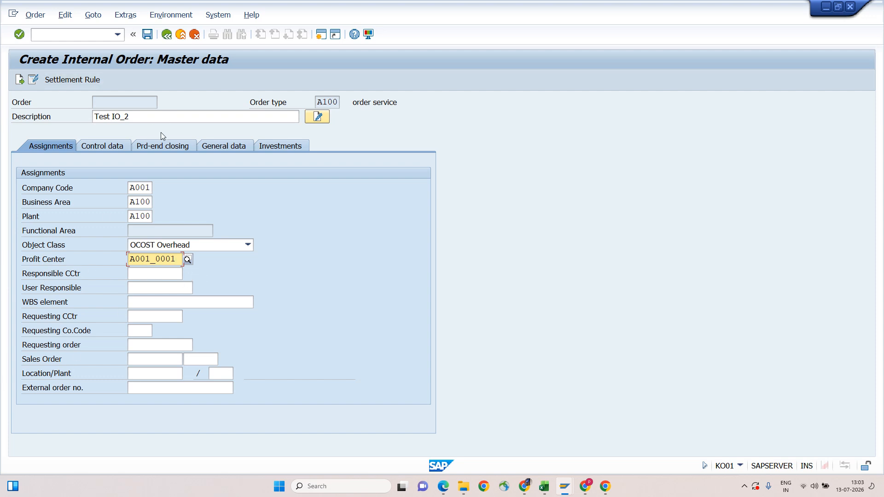
pyautogui.click(134, 115)
pyautogui.moveTo(133, 115); pyautogui.dragTo(94, 116)
pyautogui.click(94, 116)
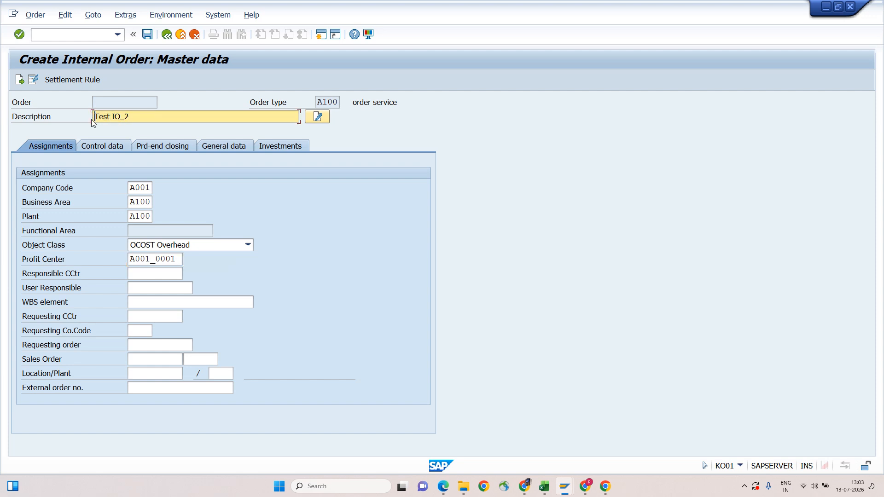
pyautogui.press('Return')
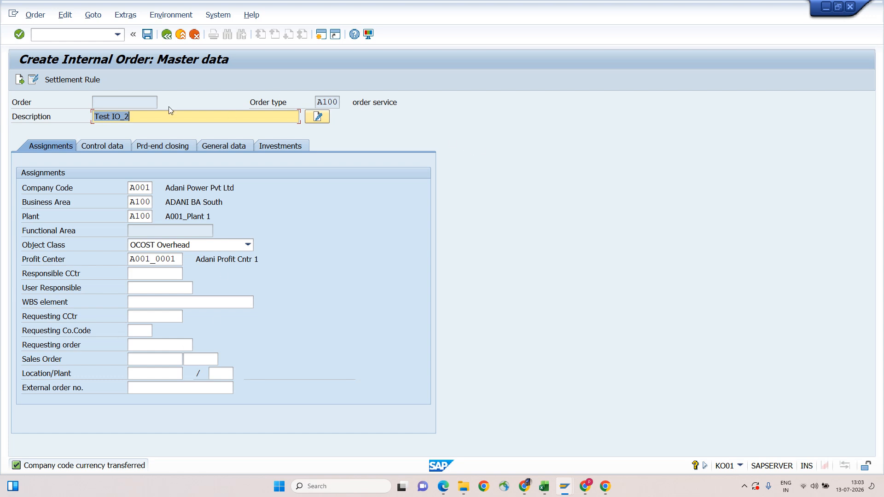
# - Open the order's settlement rule and set the first distribution rule's account assignment category to CTR (Cost center)
pyautogui.click(72, 80)
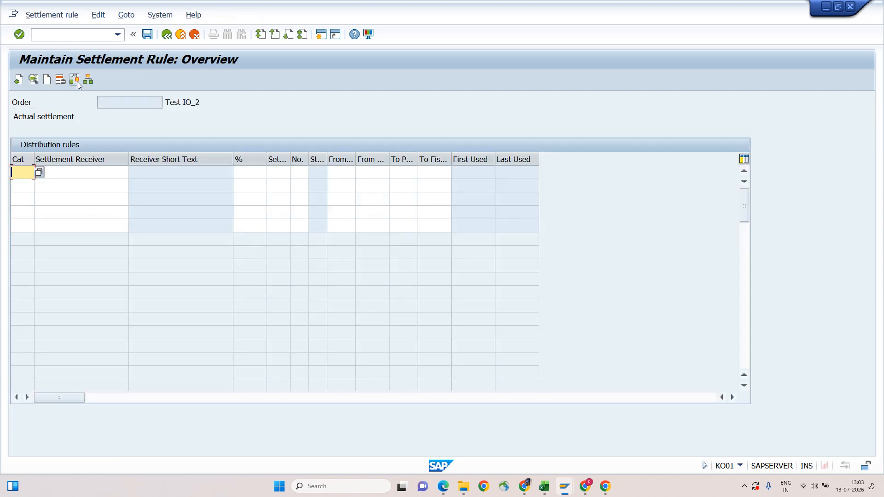
pyautogui.click(38, 173)
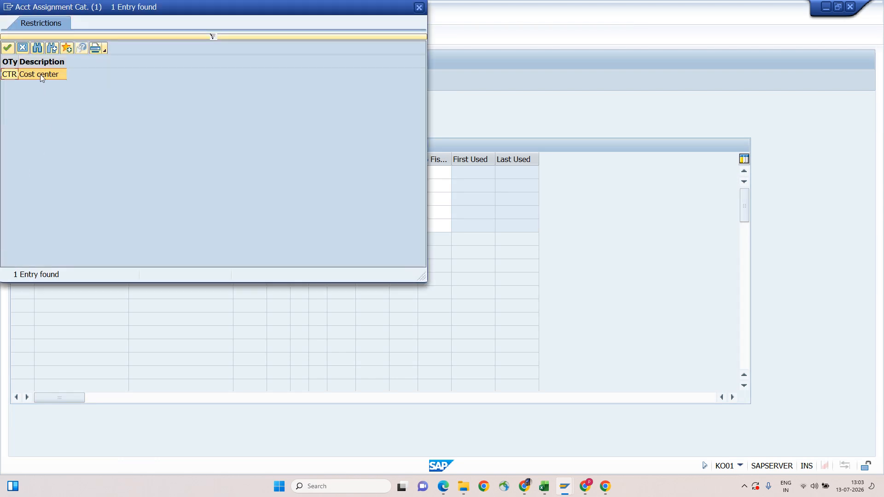
pyautogui.doubleClick(40, 75)
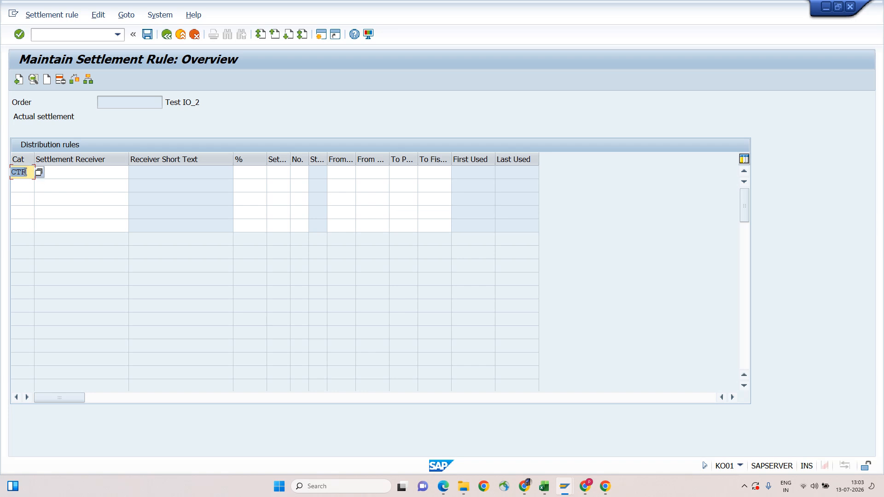
# - Look up the cost centers and choose A001FIN002 as the settlement receiver of the first distribution rule
pyautogui.click(72, 174)
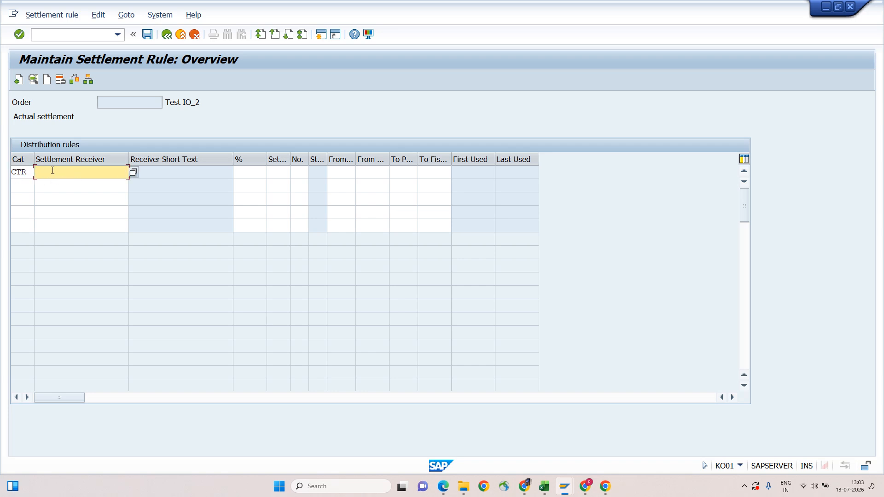
pyautogui.click(133, 172)
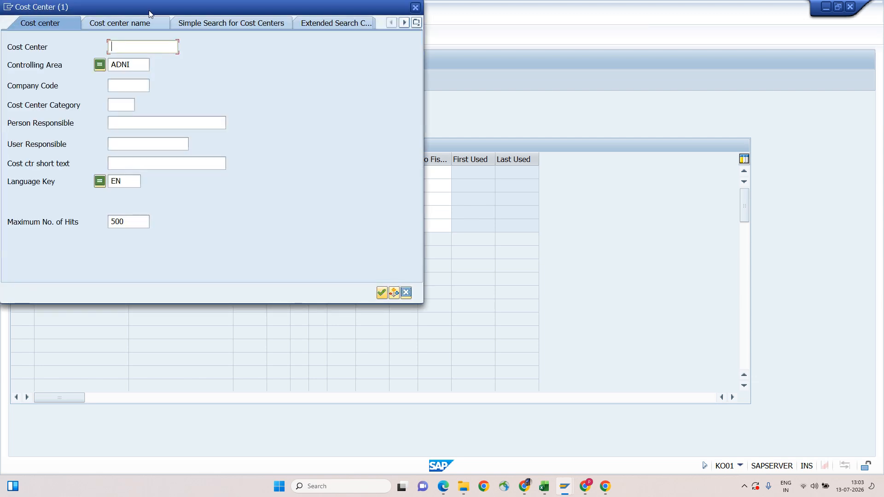
pyautogui.click(346, 100)
pyautogui.press('Return')
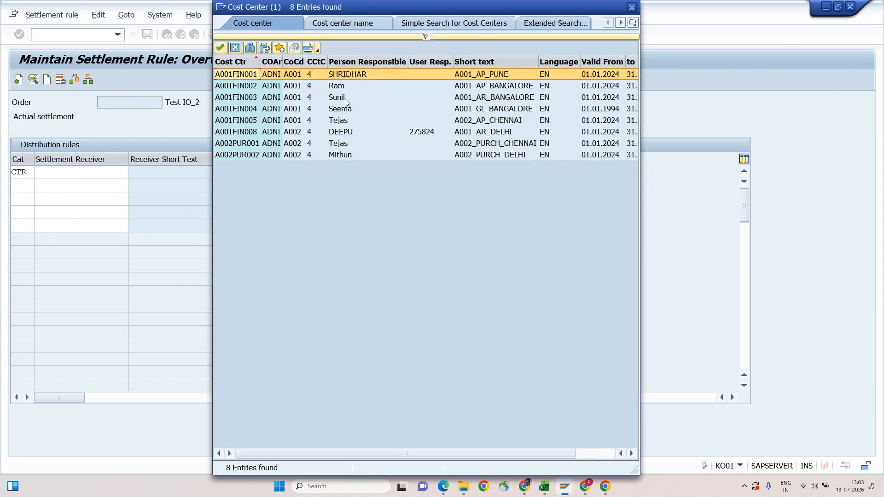
pyautogui.doubleClick(247, 89)
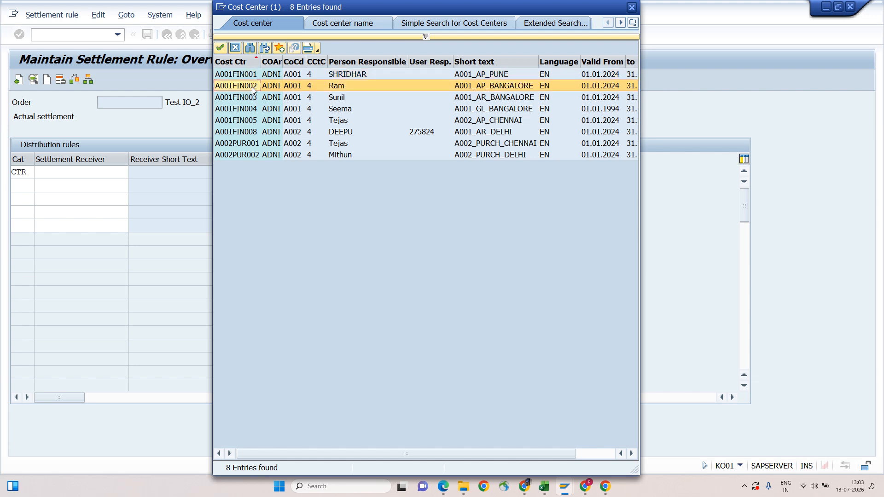
# - Set the settlement share of cost center A001FIN002 to 100 percent and validate the distribution rule
pyautogui.press('Tab')
pyautogui.write('5')
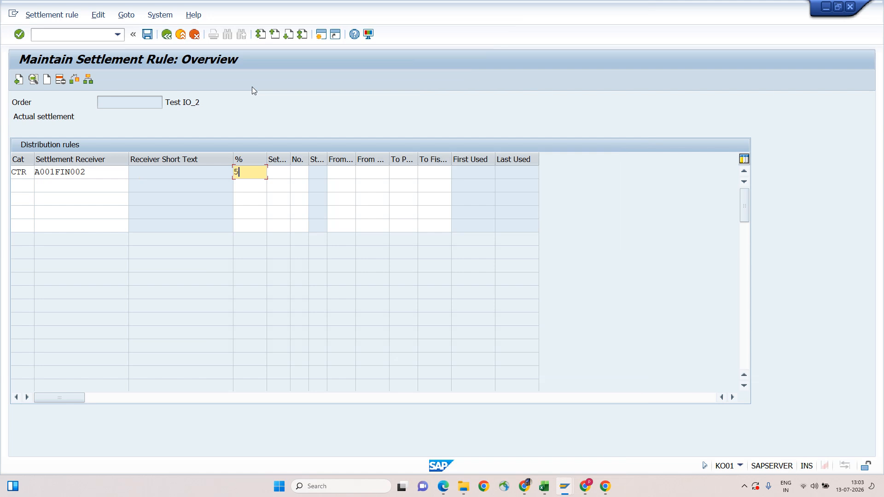
pyautogui.write('0')
pyautogui.press('BackSpace')
pyautogui.press('BackSpace')
pyautogui.press('Down')
pyautogui.press('Return')
pyautogui.press('Return')
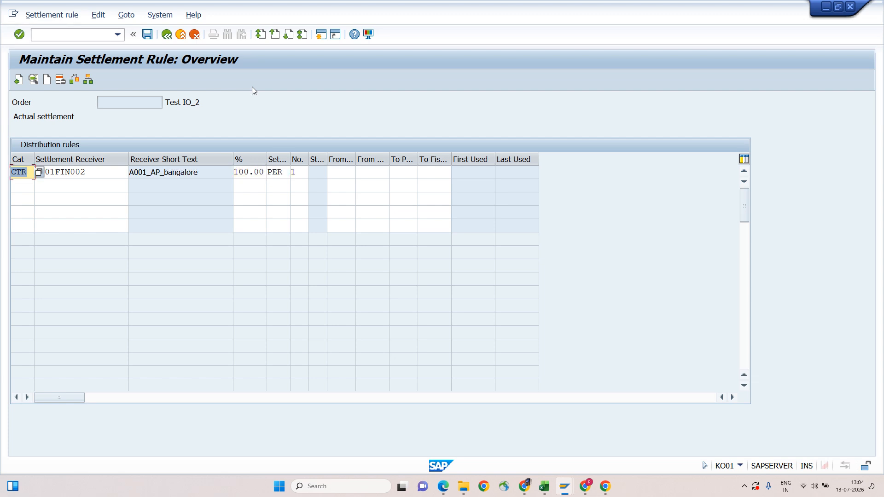
# - Check the distribution rule's receiver and percentage, and save the internal order
pyautogui.click(247, 170)
pyautogui.click(95, 178)
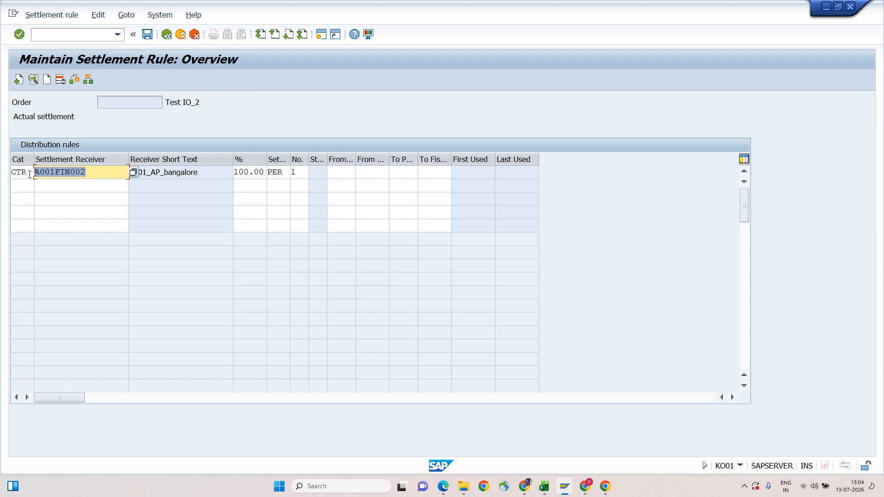
pyautogui.press('Home')
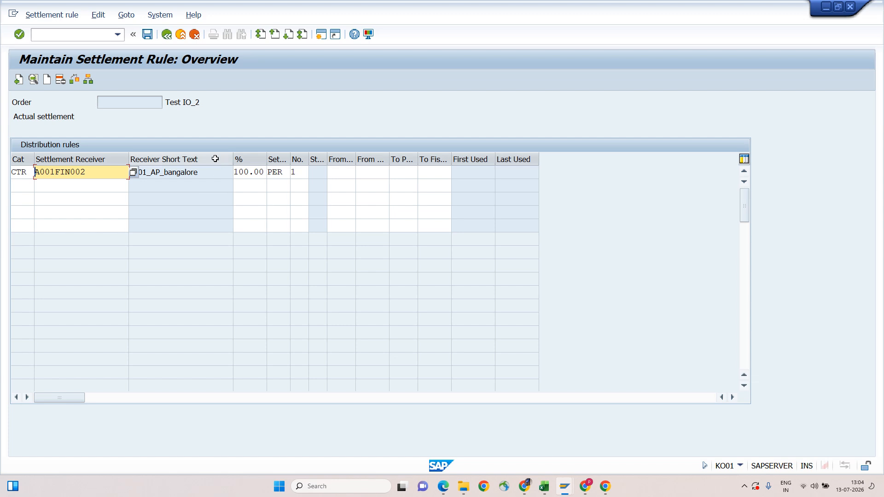
pyautogui.hotkey('ctrl', 's')
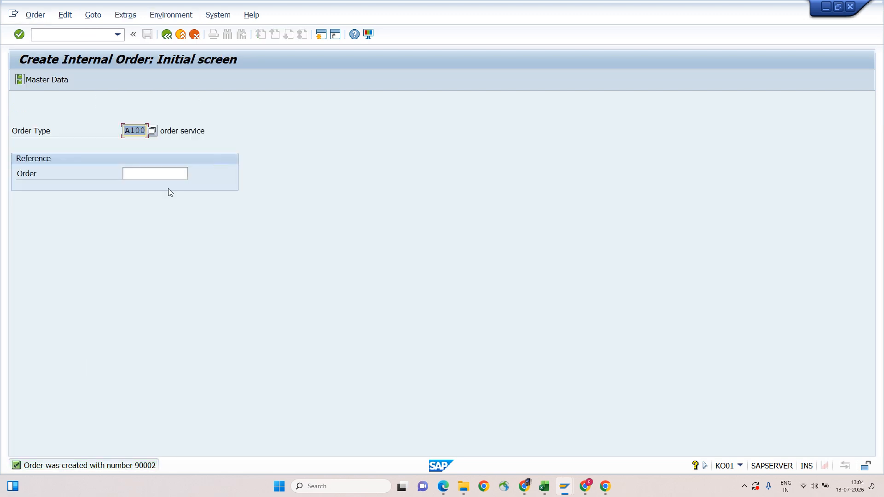
# - View the details of the order creation message, select the new order's number and close the details
pyautogui.click(152, 468)
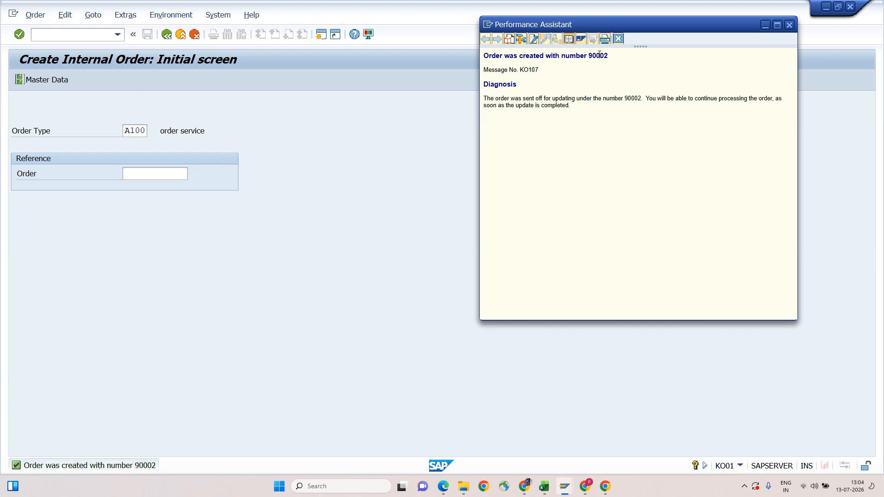
pyautogui.doubleClick(598, 55)
pyautogui.click(618, 39)
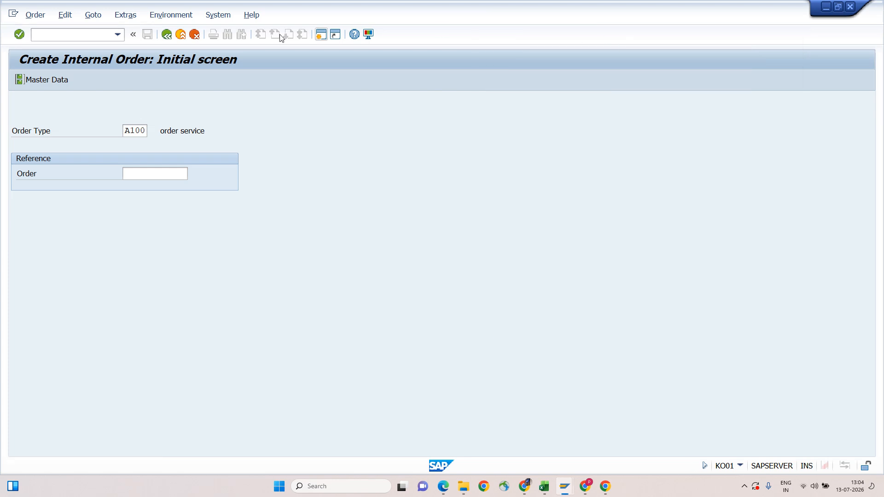
# - Leave order creation and start a G/L account document with transaction FB50, dated 13.07.2026
pyautogui.click(181, 39)
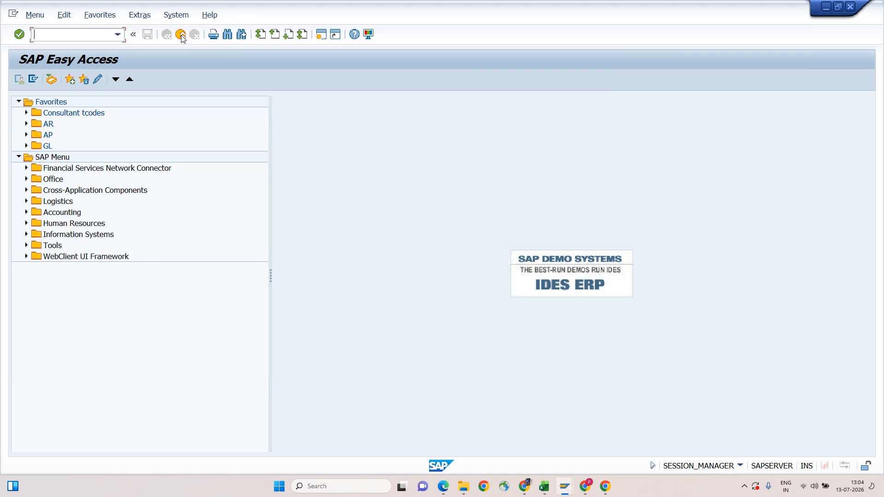
pyautogui.write('fb50')
pyautogui.press('Return')
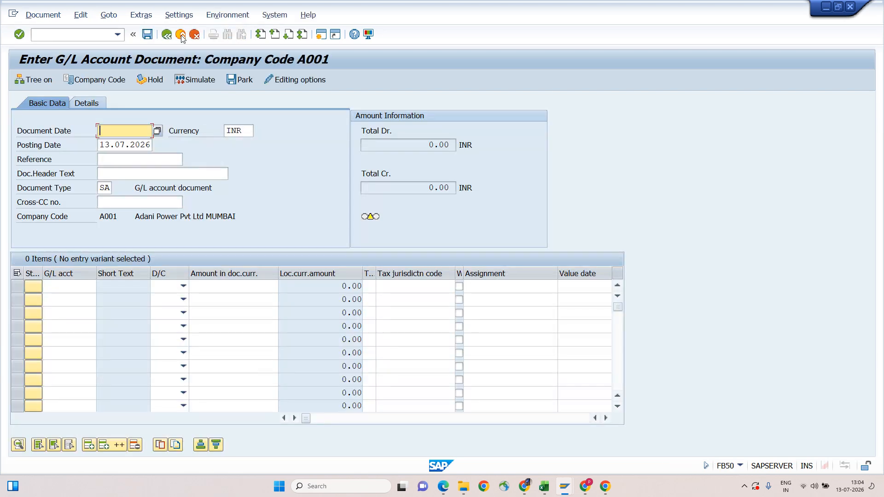
pyautogui.press('BackSpace')
pyautogui.press('Down')
pyautogui.press('Return')
# - Set the G/L document's reference to "IO Test_2"
pyautogui.press('Tab')
pyautogui.press('Tab')
pyautogui.press('Tab')
pyautogui.press('BackSpace')
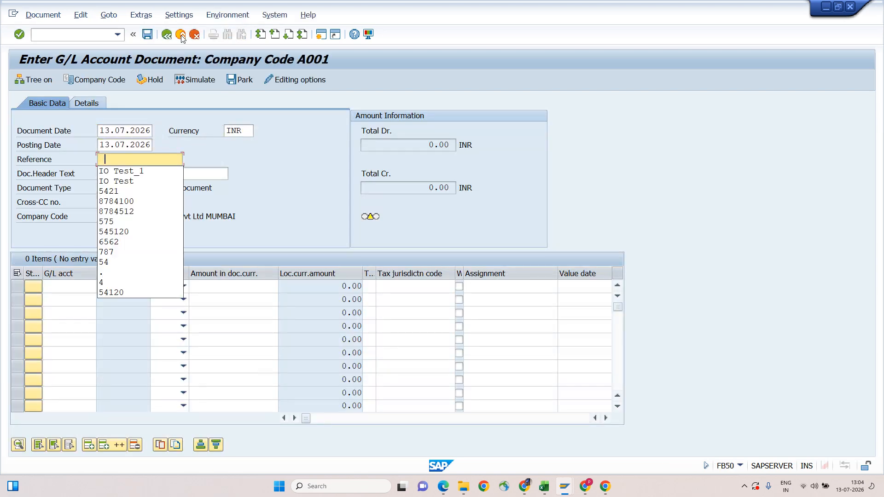
pyautogui.press('Down')
pyautogui.press('Return')
pyautogui.press('BackSpace')
pyautogui.write('2')
# - Set the document header text to "IO Test_2"
pyautogui.press('Tab')
pyautogui.press('BackSpace')
pyautogui.press('Down')
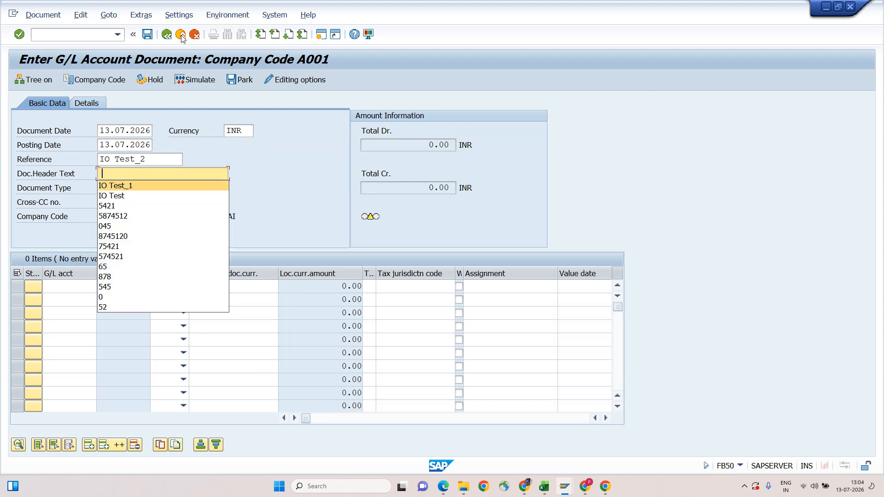
pyautogui.press('Return')
pyautogui.press('BackSpace')
pyautogui.write('2')
# - Enter G/L account 400009 in the first line item of the document
pyautogui.press('Tab')
pyautogui.press('Tab')
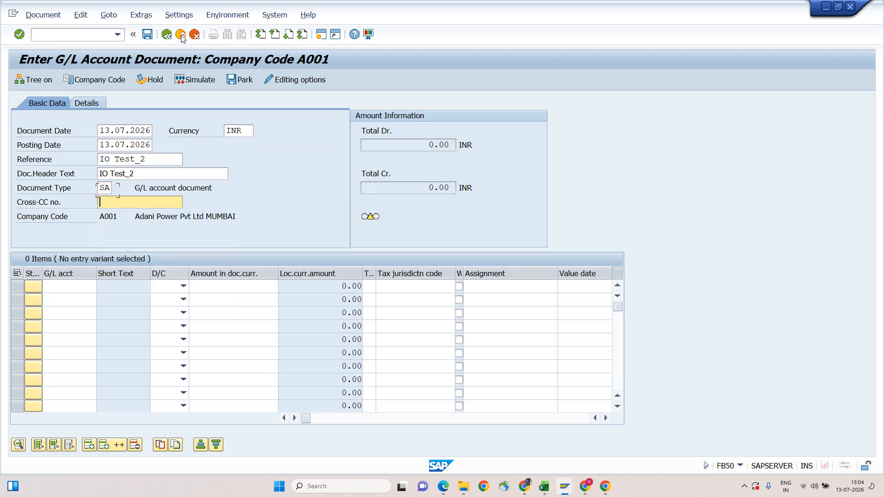
pyautogui.press('Tab')
pyautogui.press('BackSpace')
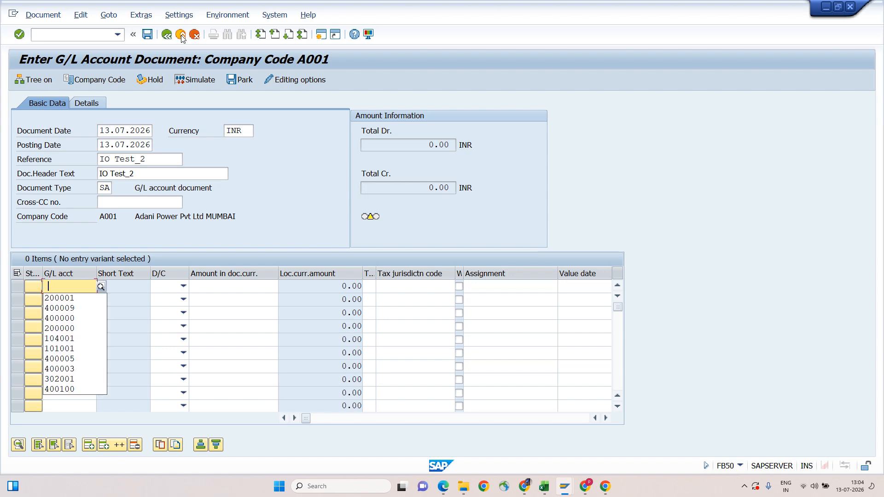
pyautogui.press('Down')
pyautogui.press('Down')
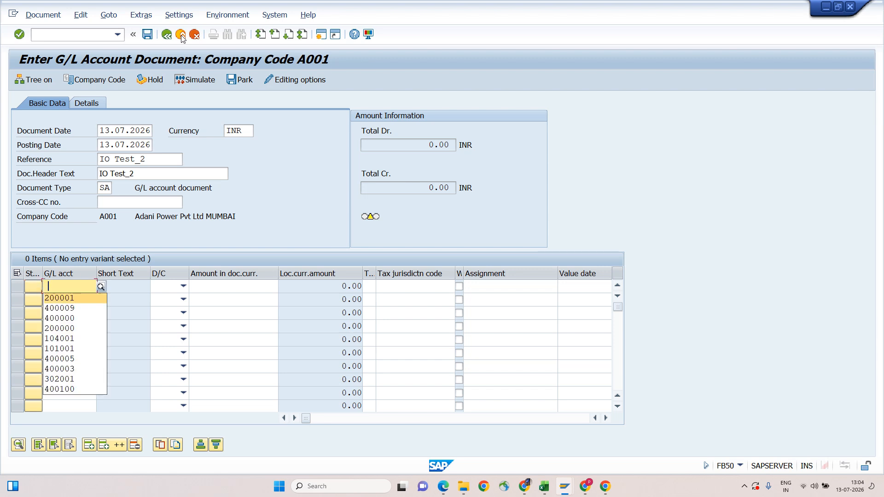
pyautogui.press('Return')
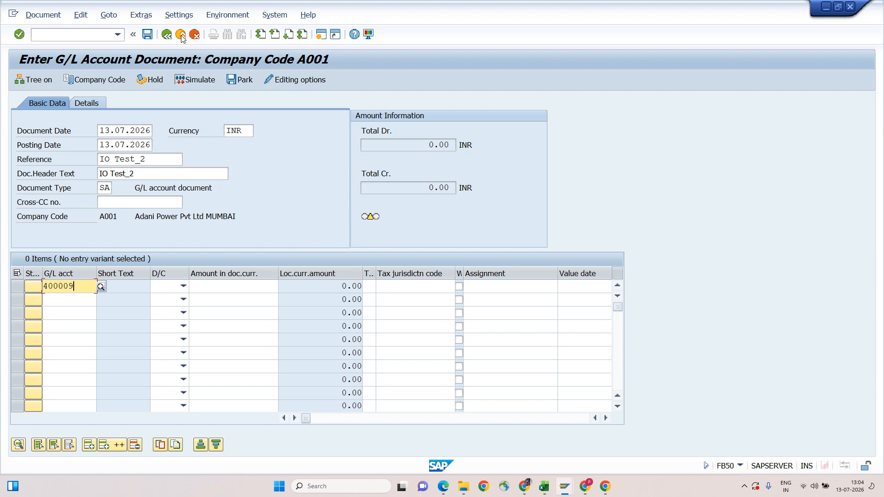
pyautogui.write('s')
pyautogui.press('BackSpace')
pyautogui.press('Tab')
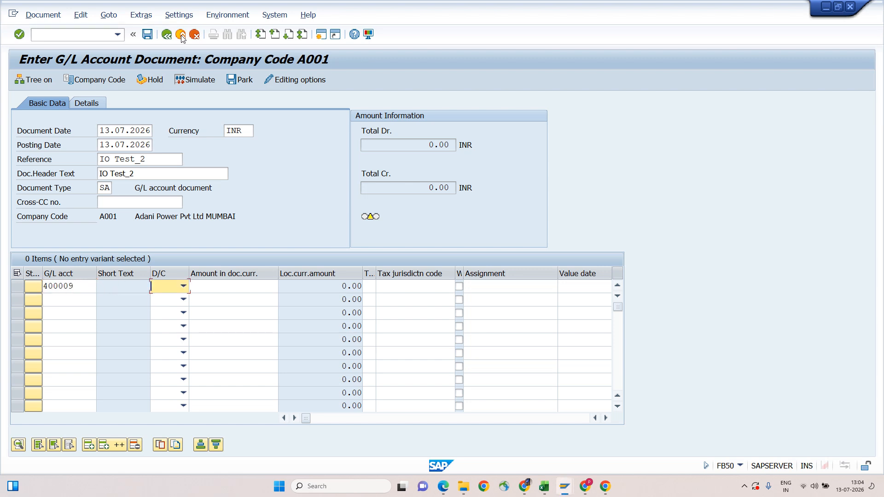
# - Make the first line item a debit with an amount of 5000 in document currency
pyautogui.write('S Deb.')
pyautogui.press('Tab')
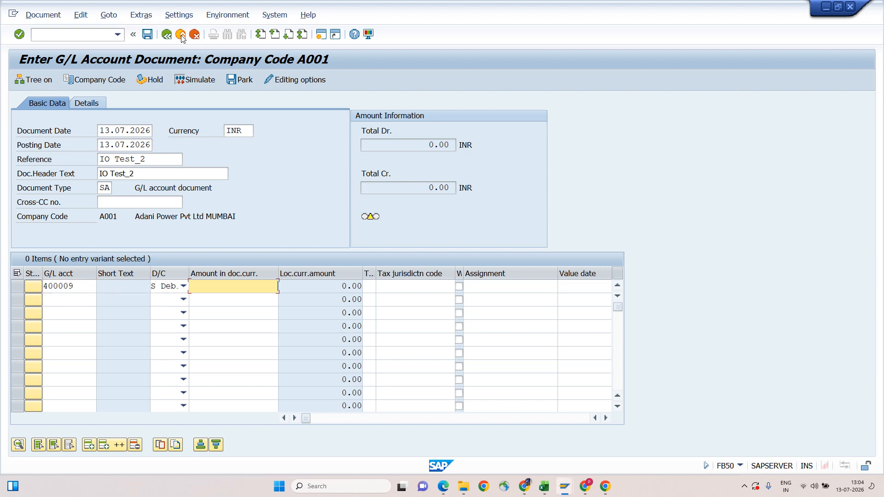
pyautogui.write('500')
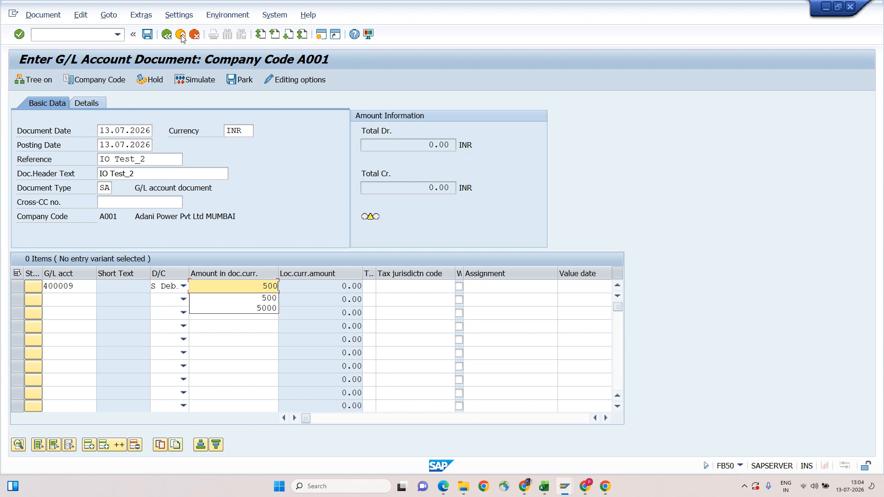
pyautogui.write('0')
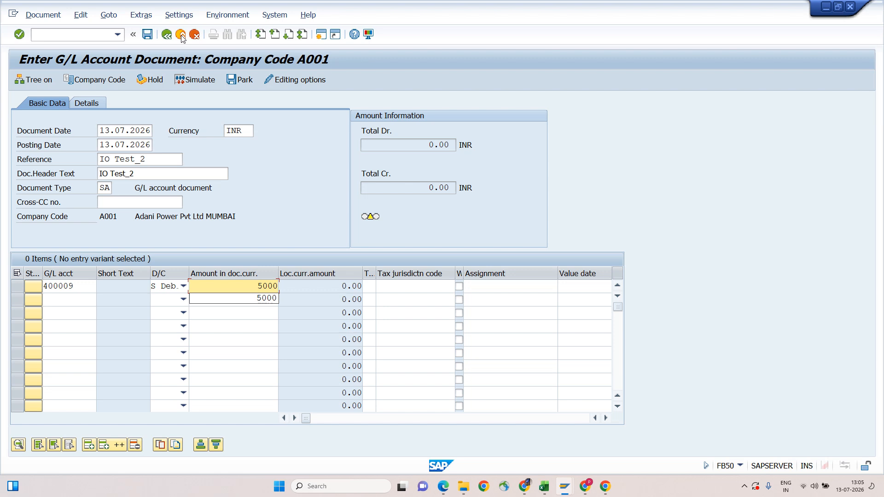
# - Enter 574512 as the text of the first line item
pyautogui.press('Tab')
pyautogui.press('Tab')
pyautogui.press('Tab')
pyautogui.press('Tab')
pyautogui.press('Tab')
pyautogui.press('Tab')
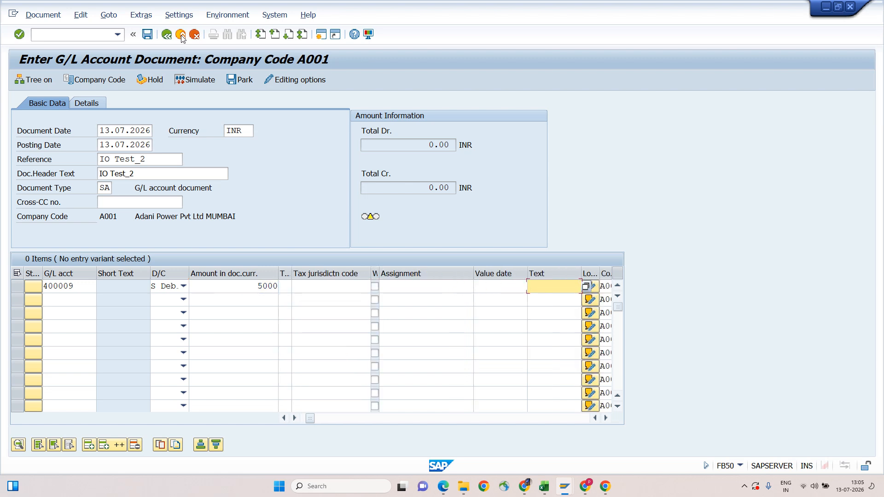
pyautogui.write('574512')
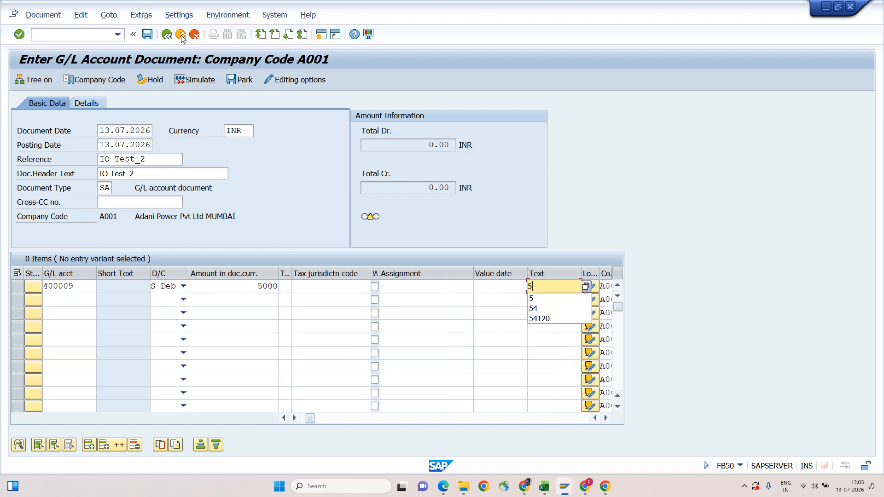
# - Assign order 90002 to the first line item and confirm the entries
pyautogui.press('Tab')
pyautogui.press('Tab')
pyautogui.press('Tab')
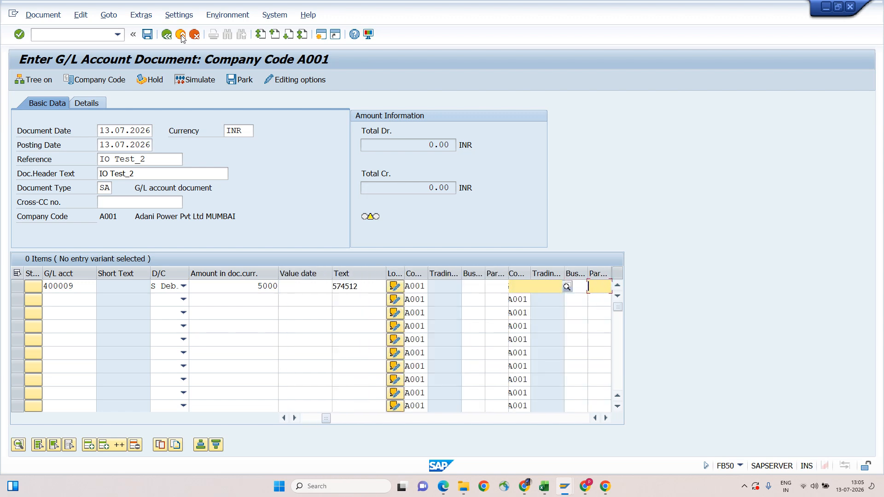
pyautogui.press('Tab')
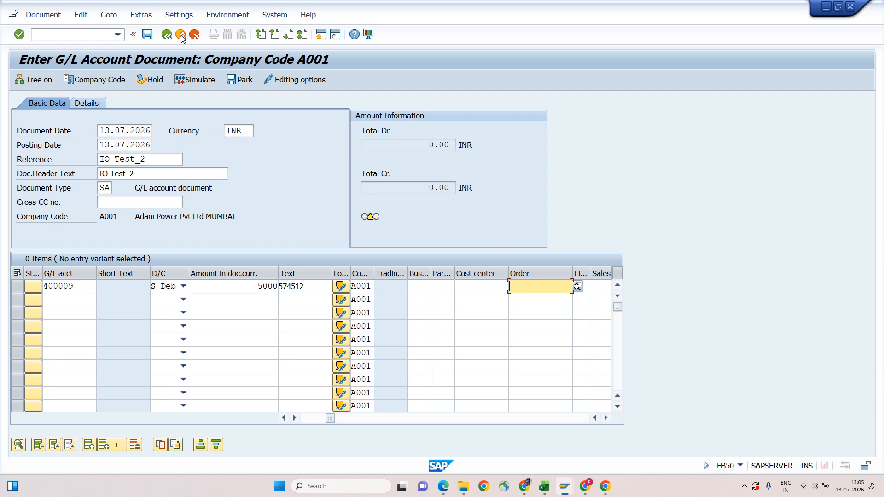
pyautogui.write('90002')
pyautogui.press('Return')
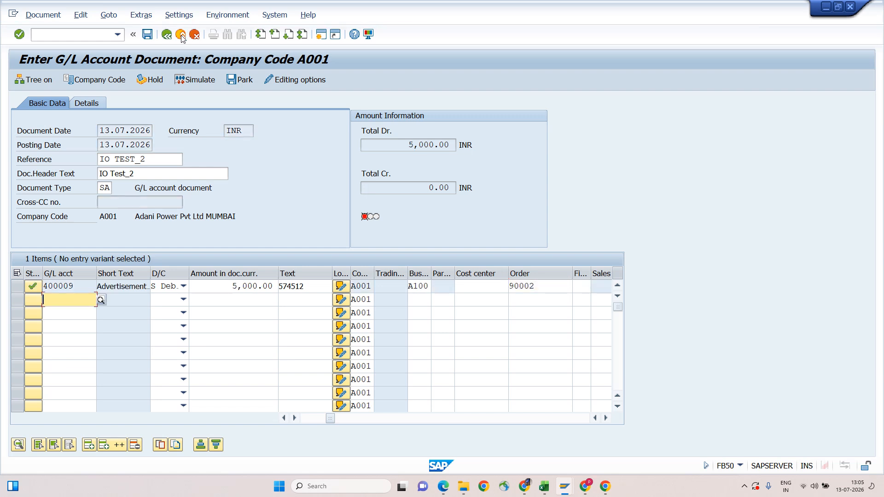
# - Add a second line item crediting G/L account 200001 with 5000
pyautogui.press('Down')
pyautogui.press('Down')
pyautogui.press('Return')
pyautogui.press('Tab')
pyautogui.press('Down')
pyautogui.press('Tab')
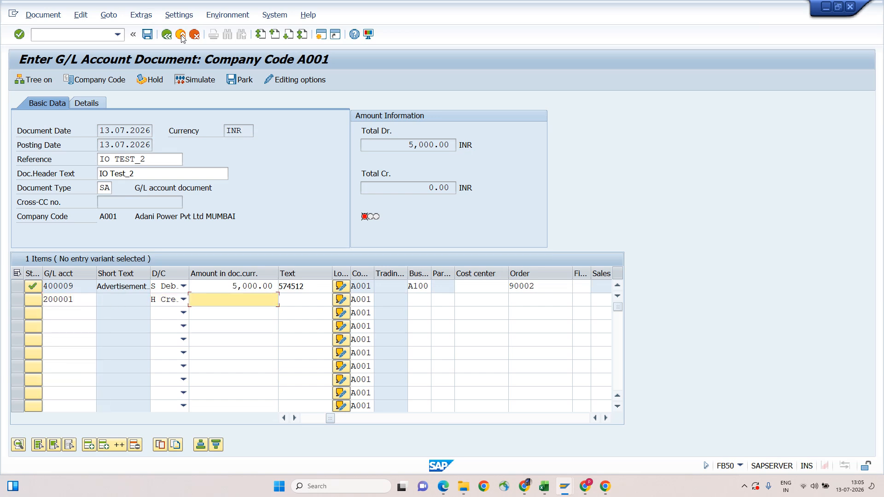
pyautogui.write('5000')
pyautogui.press('Return')
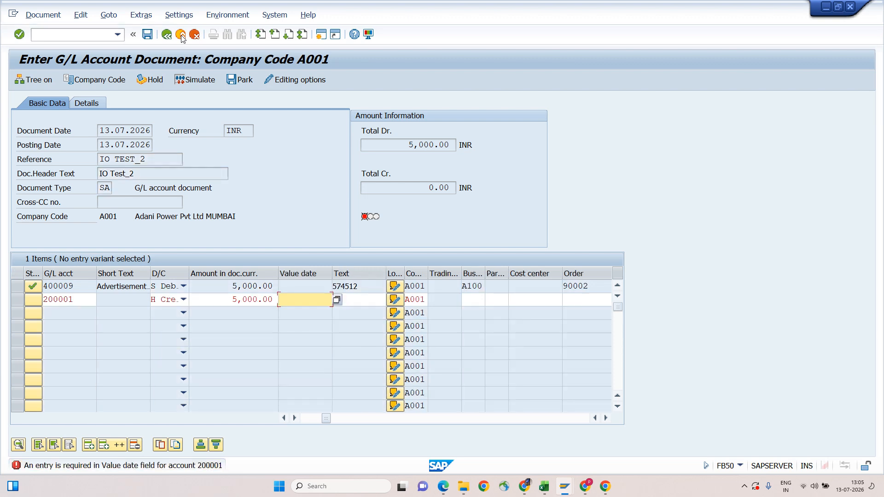
# - Set the value date of the bank account line to 17.03.2026
pyautogui.press('Down')
pyautogui.press('Return')
pyautogui.press('Return')
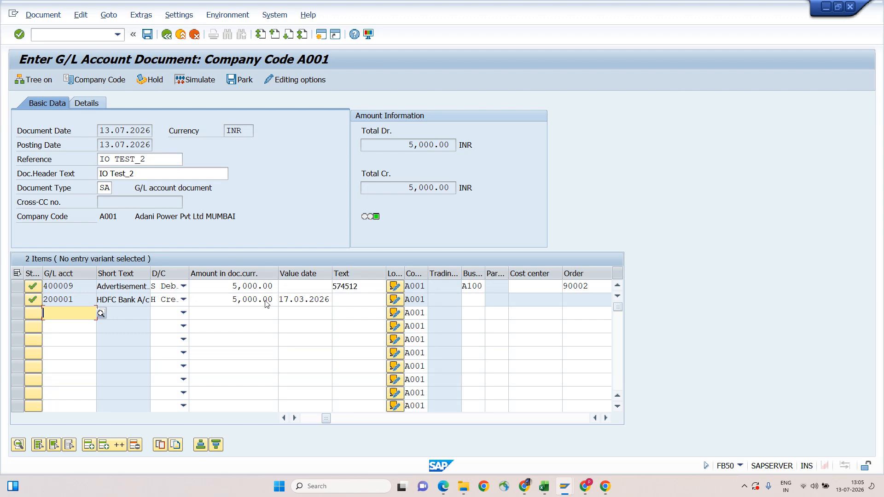
# - Simulate the G/L document and post it
pyautogui.click(205, 81)
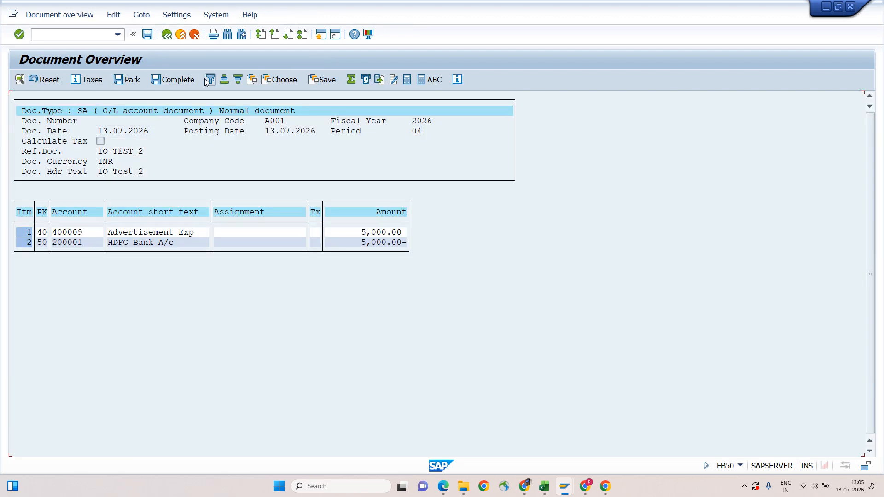
pyautogui.hotkey('ctrl', 's')
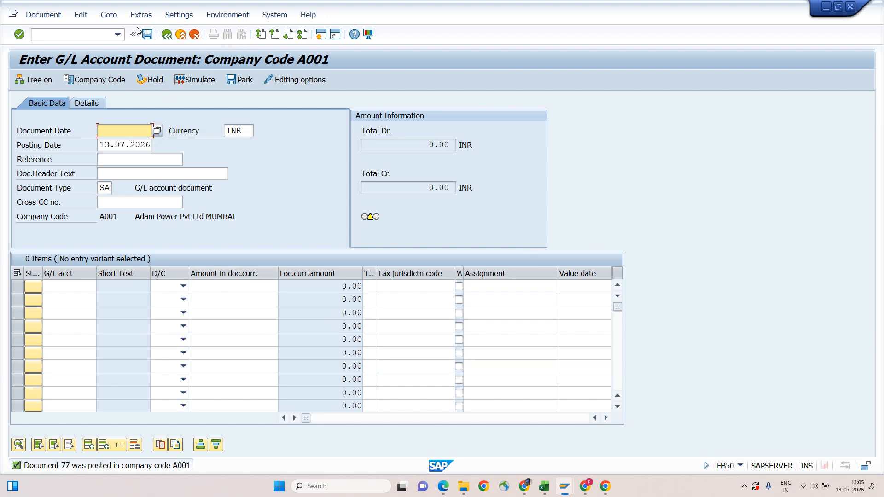
# - Exit G/L document entry and start order settlement with transaction KO88
pyautogui.click(180, 35)
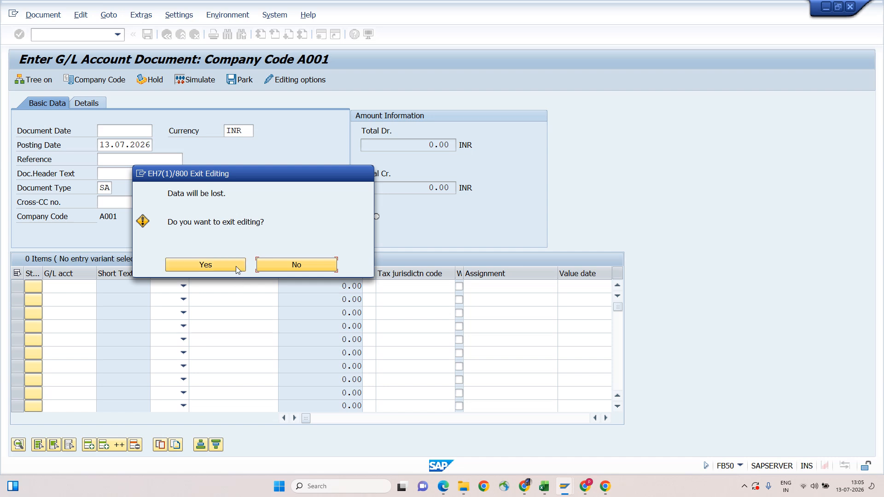
pyautogui.click(235, 263)
pyautogui.write('KO88')
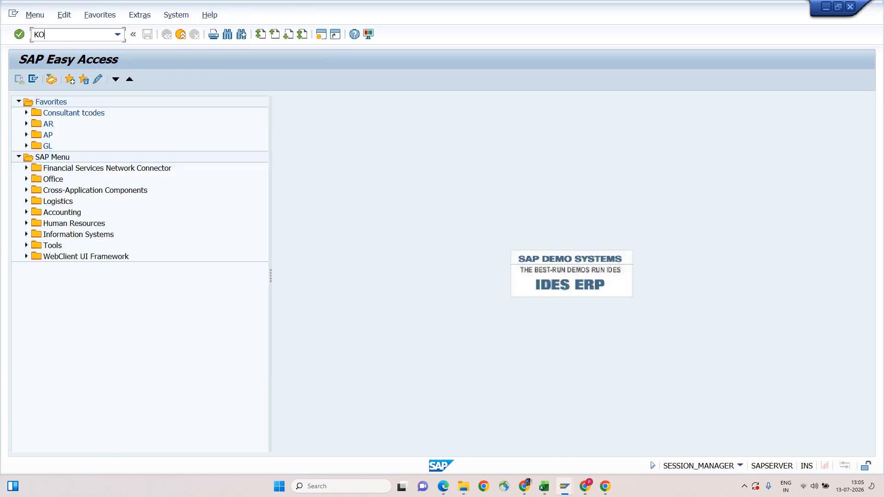
pyautogui.press('Return')
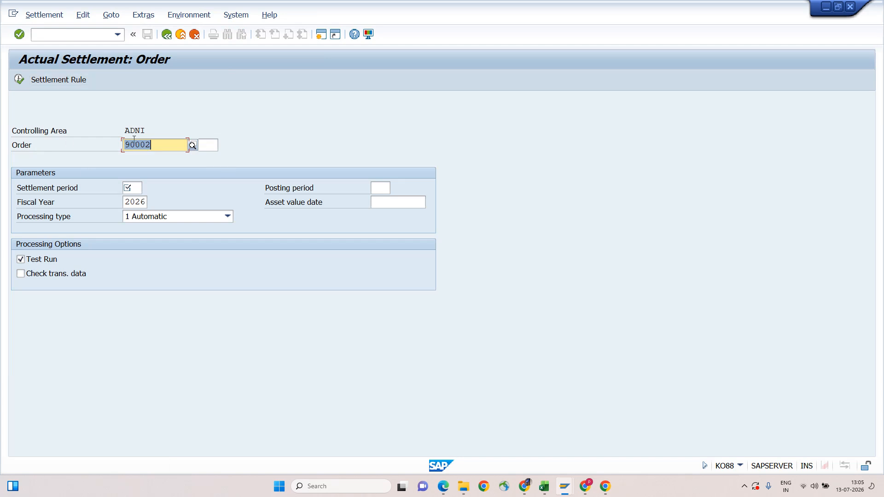
# - Keep order 90002 as the order to settle and set the settlement period to 4
pyautogui.moveTo(19, 146); pyautogui.dragTo(143, 146)
pyautogui.click(159, 147)
pyautogui.click(167, 144)
pyautogui.press('Tab')
pyautogui.press('Tab')
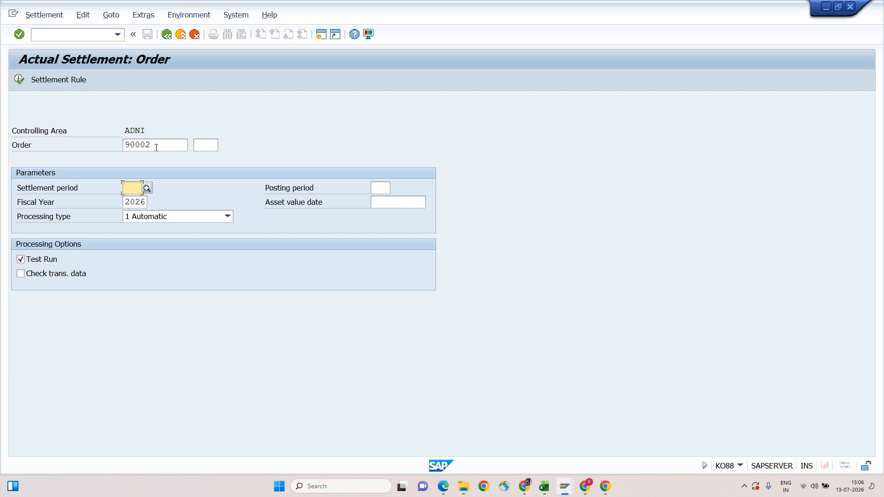
pyautogui.write('4')
# - Display the settlement rule of order 90002 and examine its receiver and percentage
pyautogui.click(76, 79)
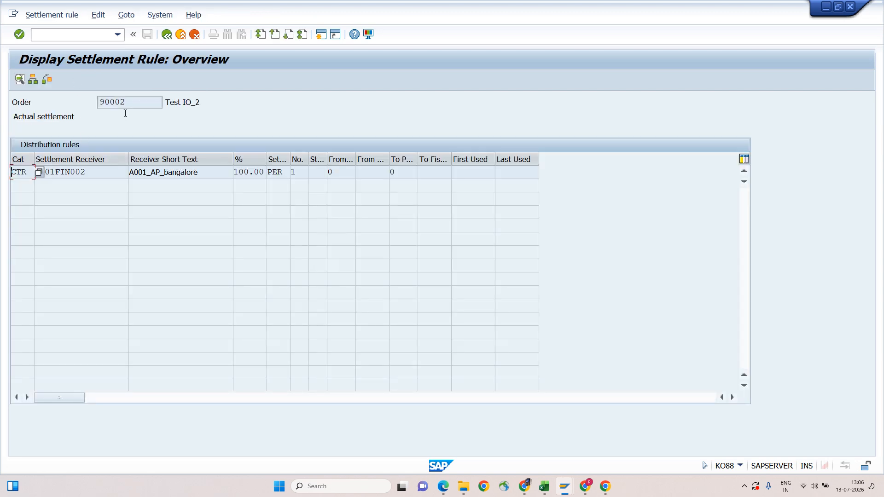
pyautogui.click(126, 102)
pyautogui.moveTo(81, 173); pyautogui.dragTo(30, 172)
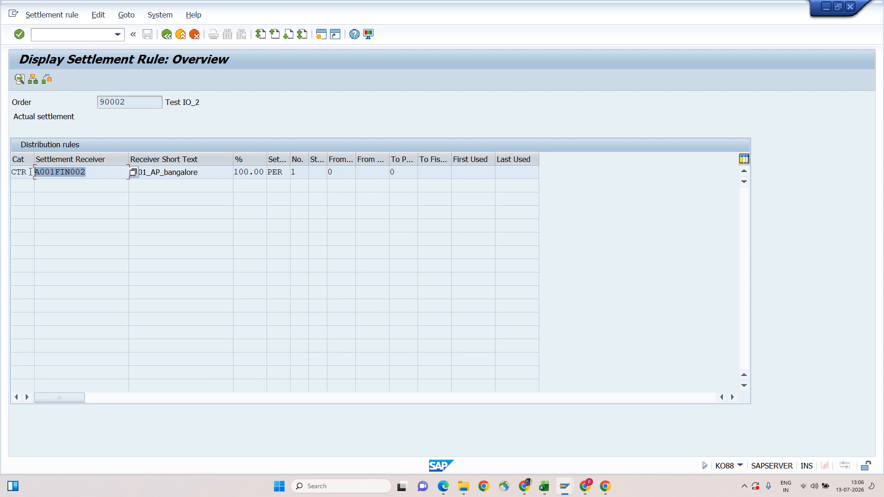
pyautogui.click(30, 172)
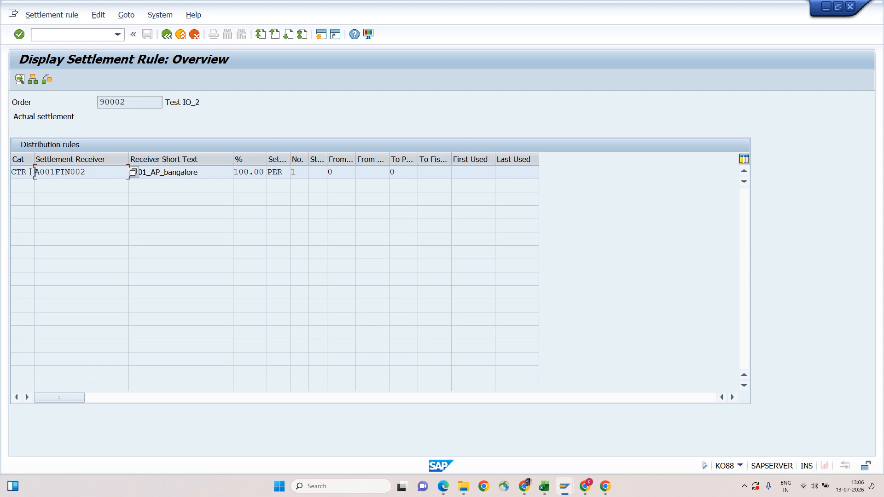
pyautogui.click(241, 168)
# - Copy the settlement receiver cost center A001FIN002 from the distribution rule
pyautogui.moveTo(95, 170); pyautogui.dragTo(29, 176)
pyautogui.click(29, 175)
pyautogui.hotkey('alt', 'Tab')
pyautogui.press('Escape')
pyautogui.moveTo(86, 176); pyautogui.dragTo(33, 175)
pyautogui.hotkey('ctrl', 'c')
pyautogui.click(33, 174)
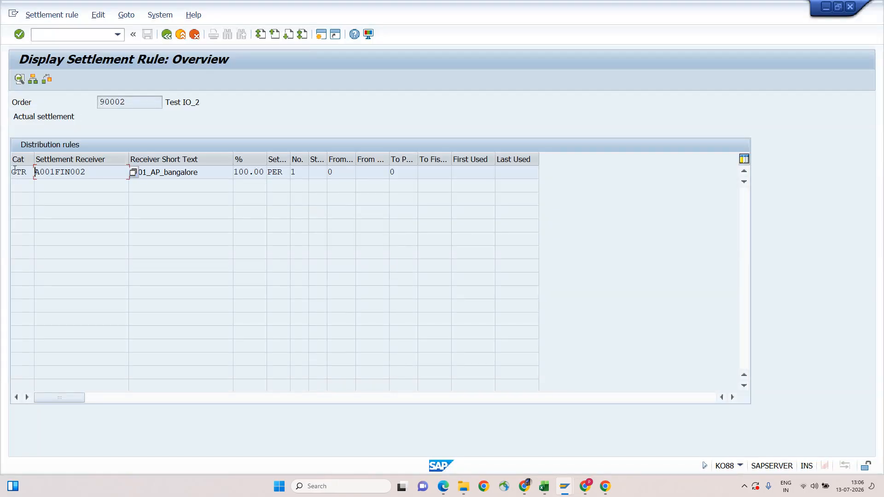
# - Open a new session and start transaction KSB1 for actual cost center line items
pyautogui.click(317, 36)
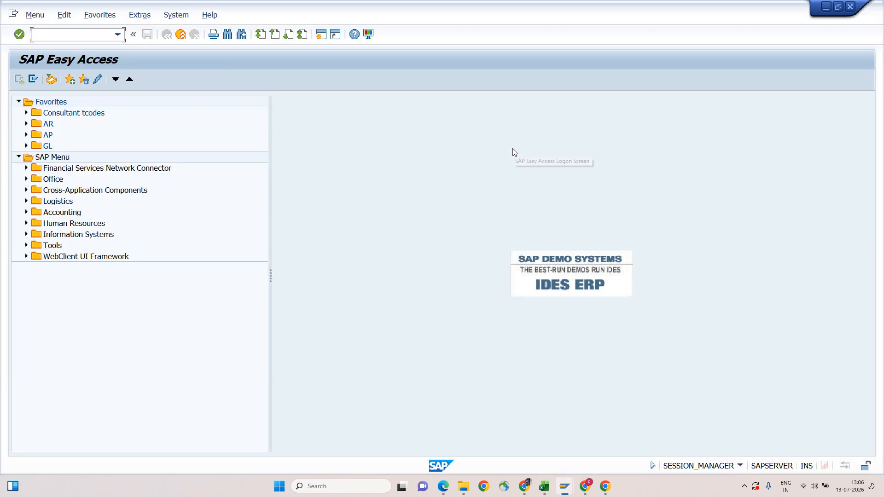
pyautogui.write('KSb1')
pyautogui.press('Return')
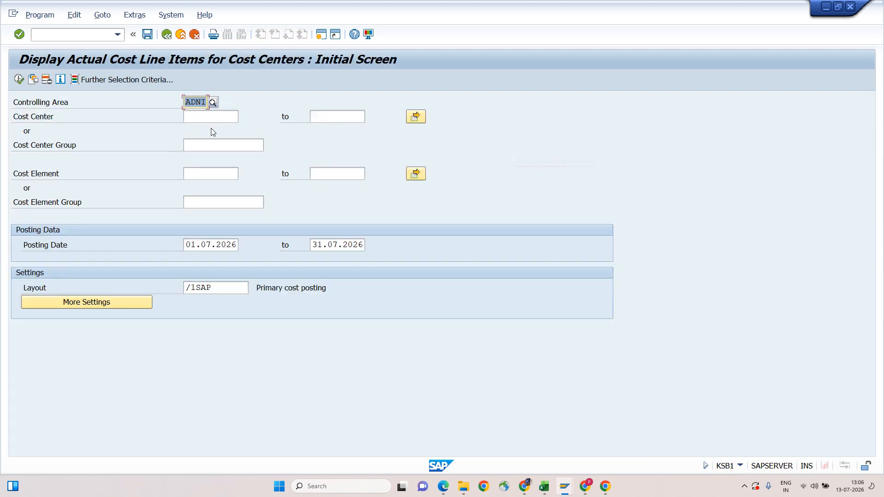
# - List the actual cost line items of cost center A001FIN002 for posting dates 01.07.2026 to 31.07.2026
pyautogui.click(214, 117)
pyautogui.hotkey('ctrl', 'v')
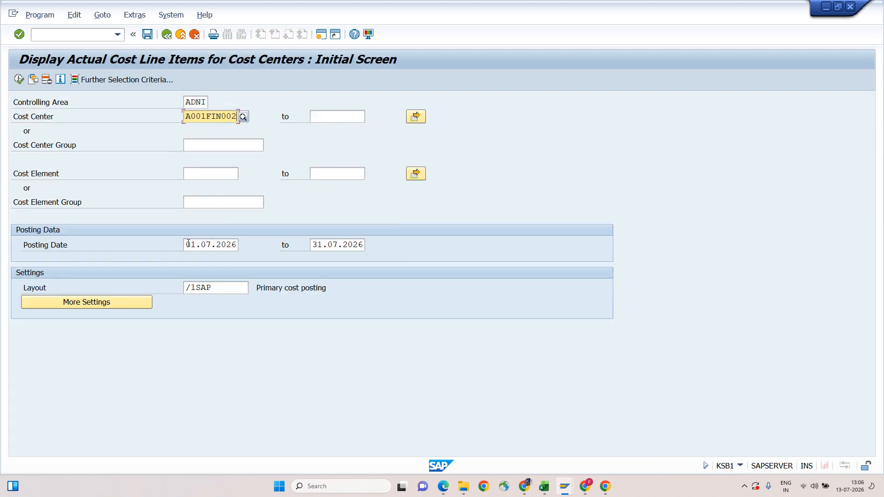
pyautogui.click(214, 244)
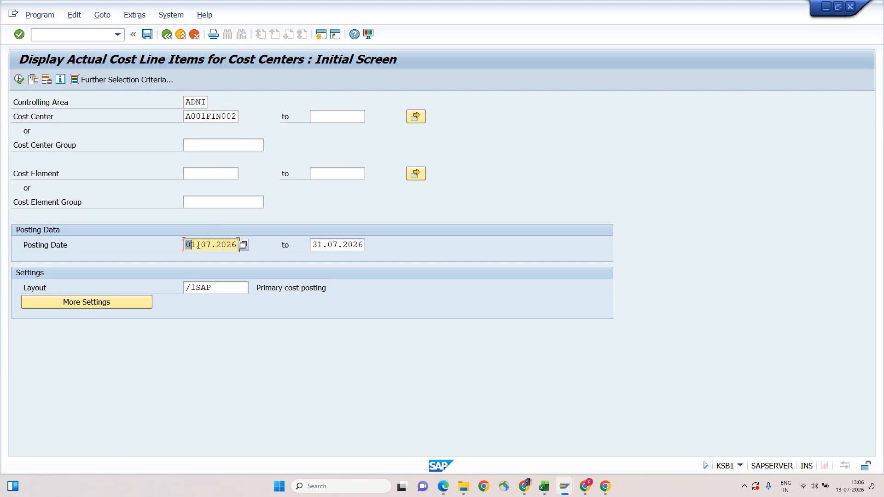
pyautogui.click(316, 245)
pyautogui.moveTo(195, 245); pyautogui.dragTo(326, 248)
pyautogui.click(326, 246)
pyautogui.click(24, 80)
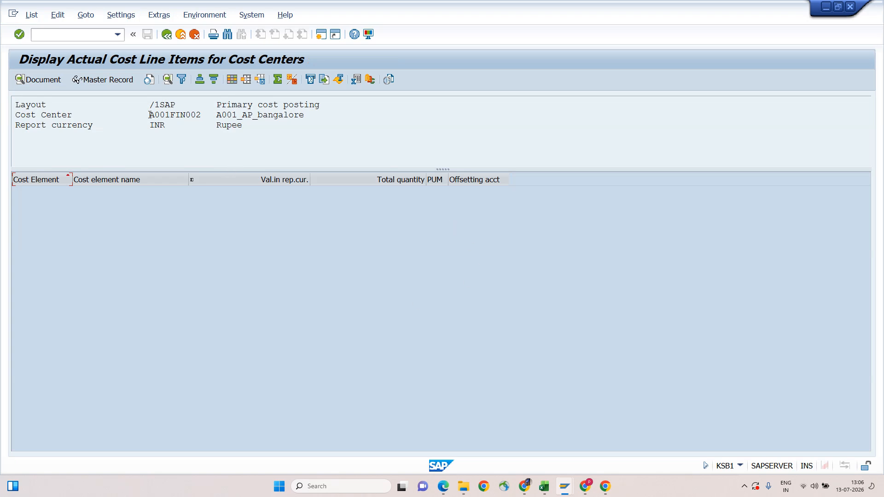
# - Leave the cost line item list and review the order and receiver cost center in the settlement rule session
pyautogui.moveTo(150, 115); pyautogui.dragTo(233, 115)
pyautogui.hotkey('ctrl', 'c')
pyautogui.press('F3')
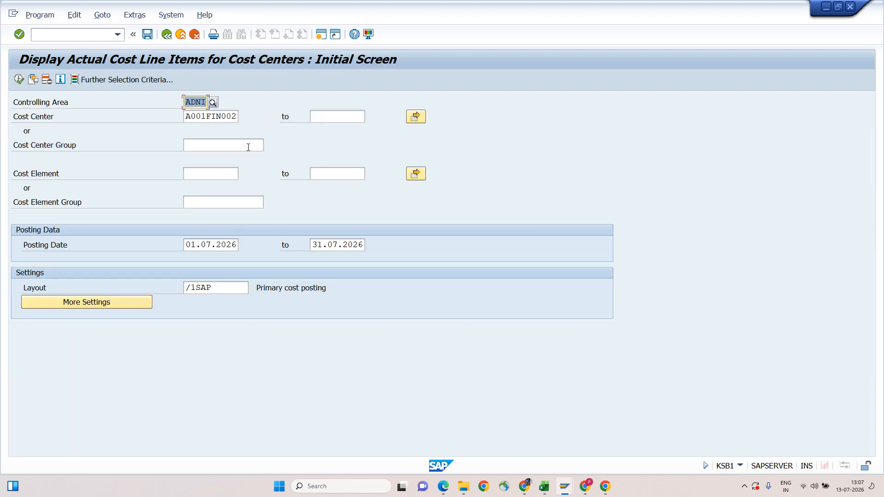
pyautogui.click(248, 147)
pyautogui.hotkey('alt', 'Tab')
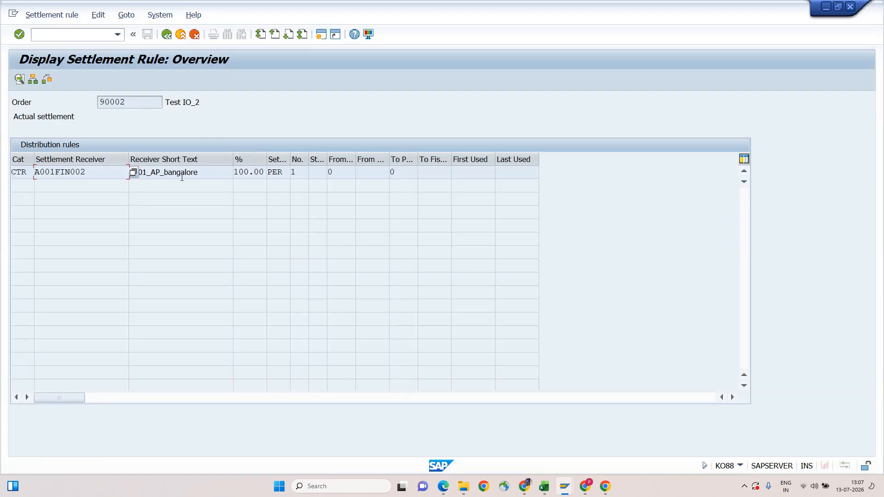
pyautogui.moveTo(133, 102); pyautogui.dragTo(98, 102)
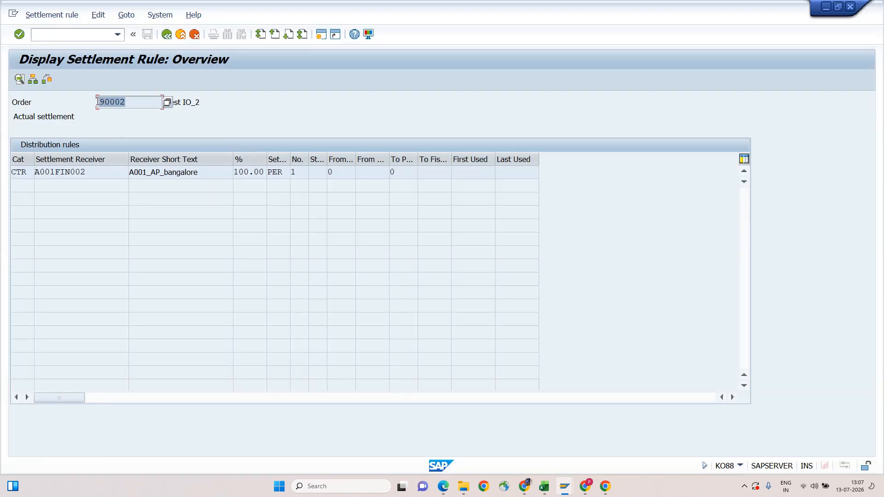
pyautogui.moveTo(88, 172); pyautogui.dragTo(24, 172)
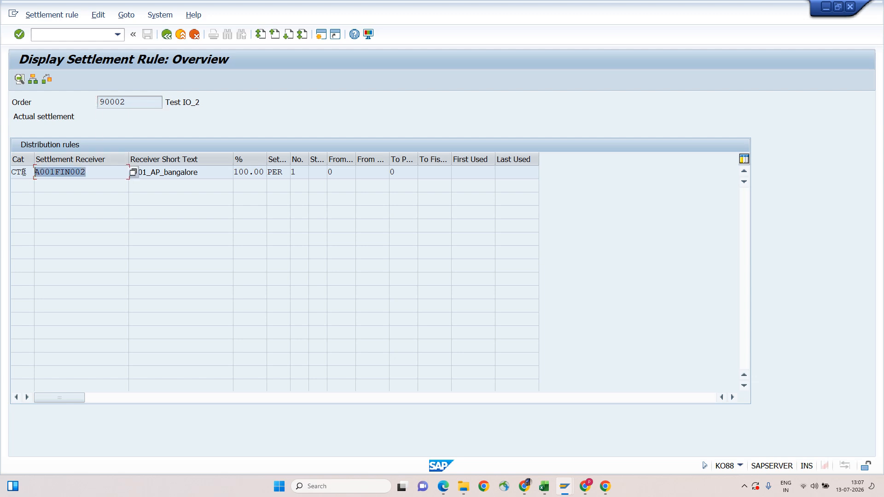
pyautogui.click(35, 171)
pyautogui.doubleClick(75, 173)
pyautogui.click(35, 172)
# - Leave the settlement rule and execute the settlement of order 90002 as a test run
pyautogui.click(168, 35)
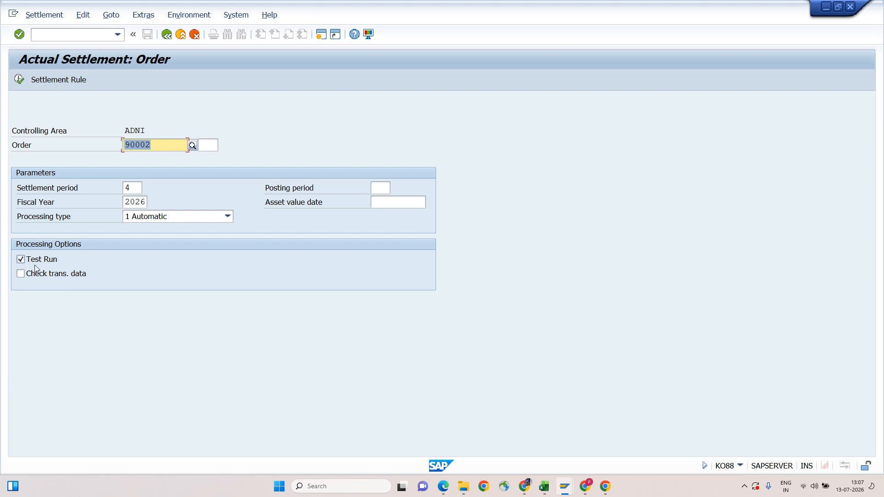
pyautogui.click(19, 79)
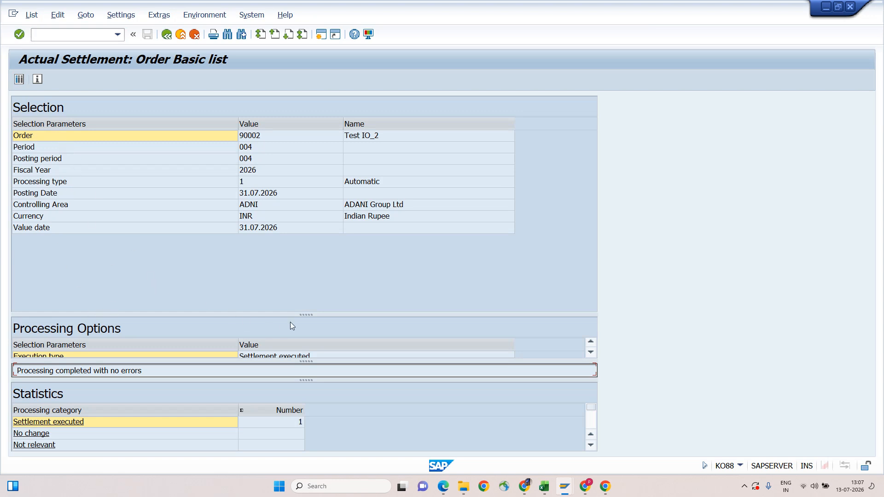
# - Enlarge the processing options section of the settlement result and open the detail list of settled values
pyautogui.moveTo(307, 314); pyautogui.dragTo(306, 279)
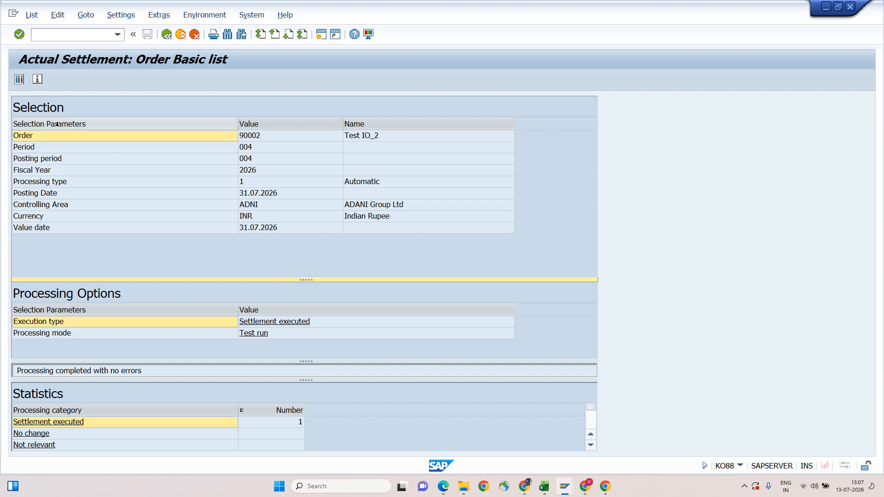
pyautogui.click(27, 138)
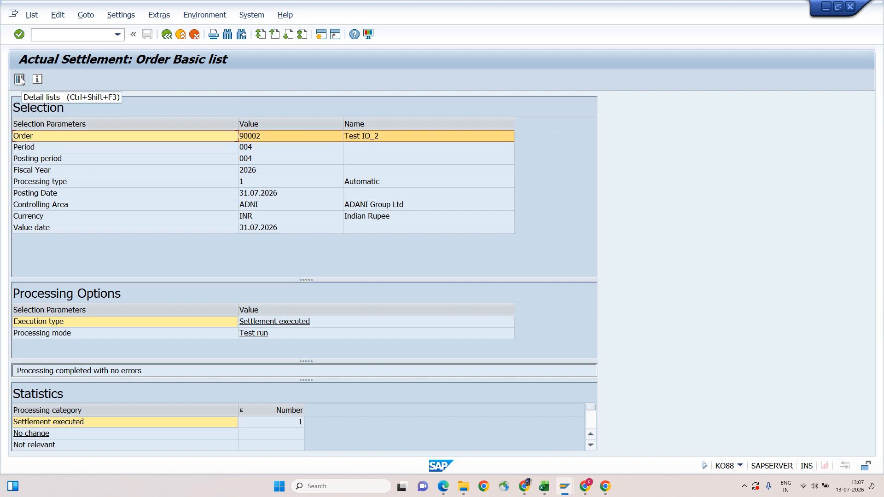
pyautogui.click(19, 79)
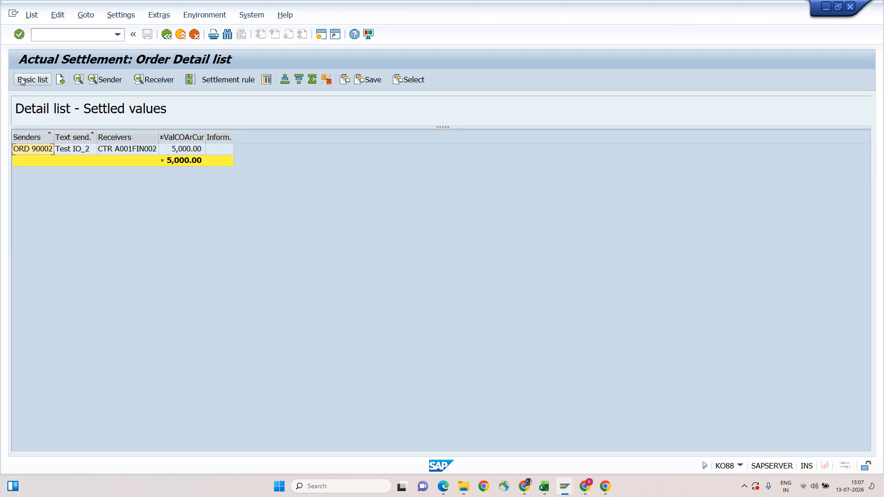
# - Examine the receiver debits of cost center A001FIN002 in the test settlement, then return to the detail list
pyautogui.click(52, 150)
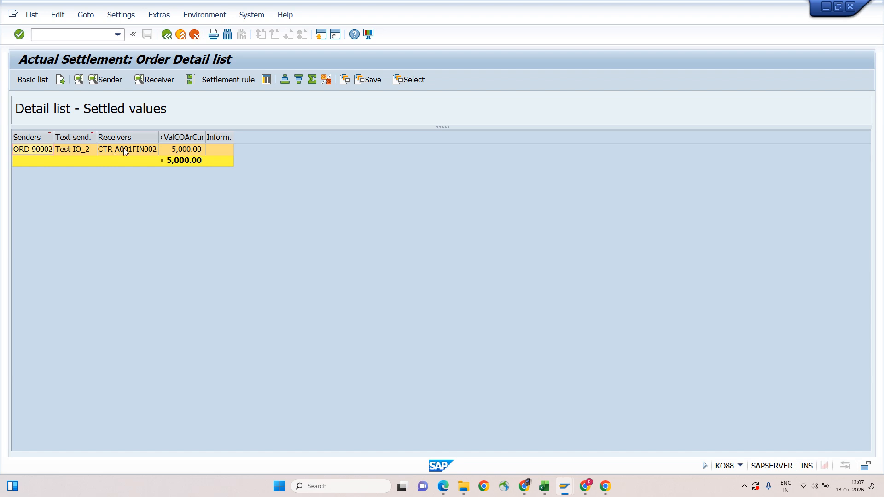
pyautogui.click(102, 152)
pyautogui.click(156, 80)
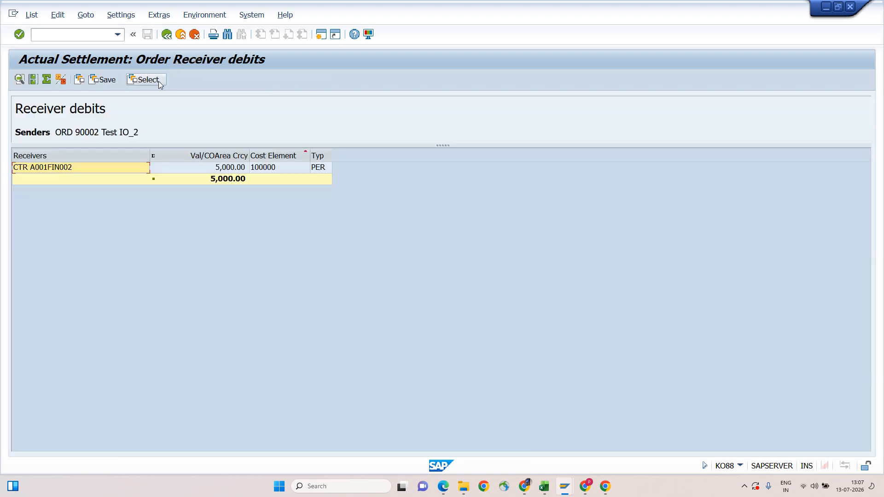
pyautogui.click(67, 169)
pyautogui.doubleClick(66, 168)
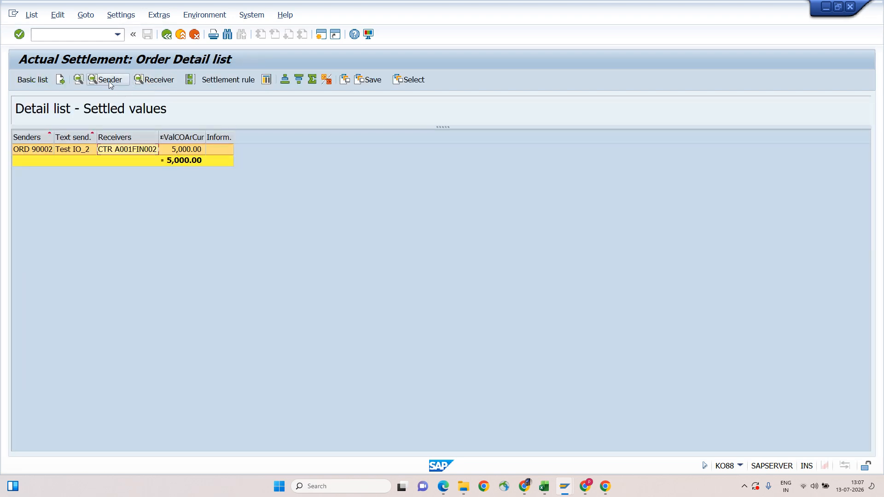
# - Examine the sender debits of the test settlement for the order's cost element and return to the detail list
pyautogui.click(109, 80)
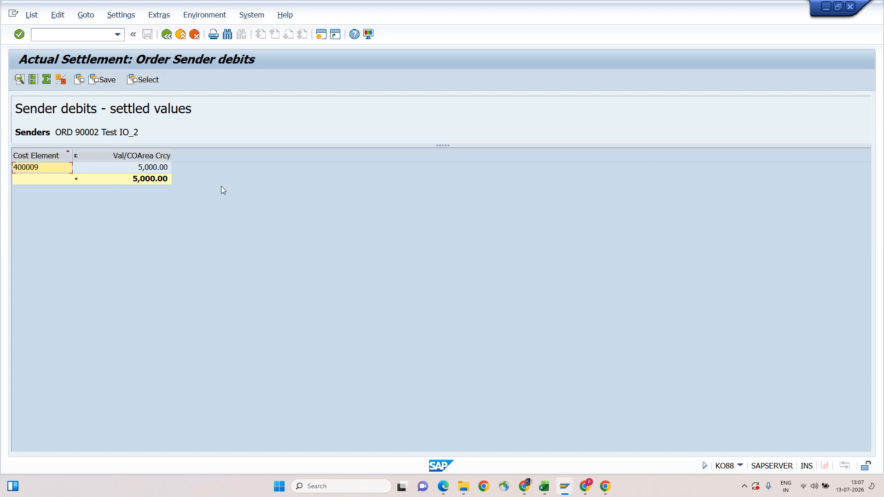
pyautogui.click(37, 169)
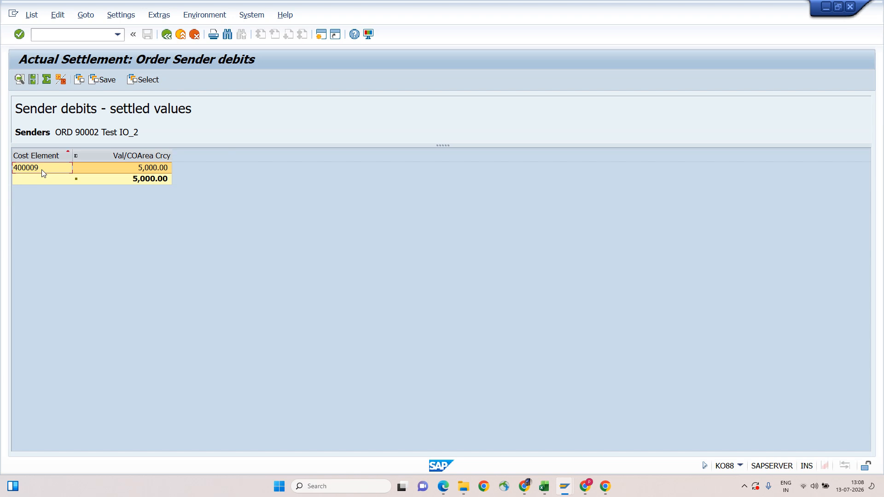
pyautogui.doubleClick(41, 170)
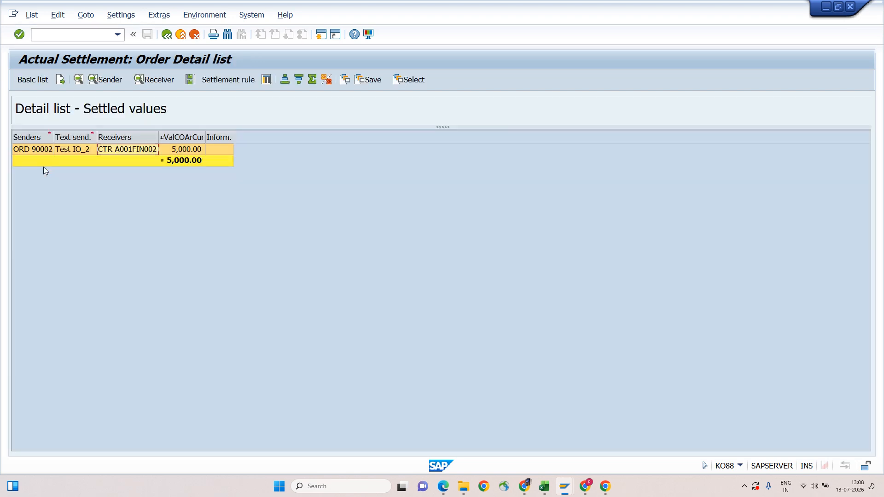
pyautogui.hotkey('alt', 'Tab')
pyautogui.press('Escape')
# - Leave the test settlement result and turn off the Test Run option for the order settlement
pyautogui.click(166, 35)
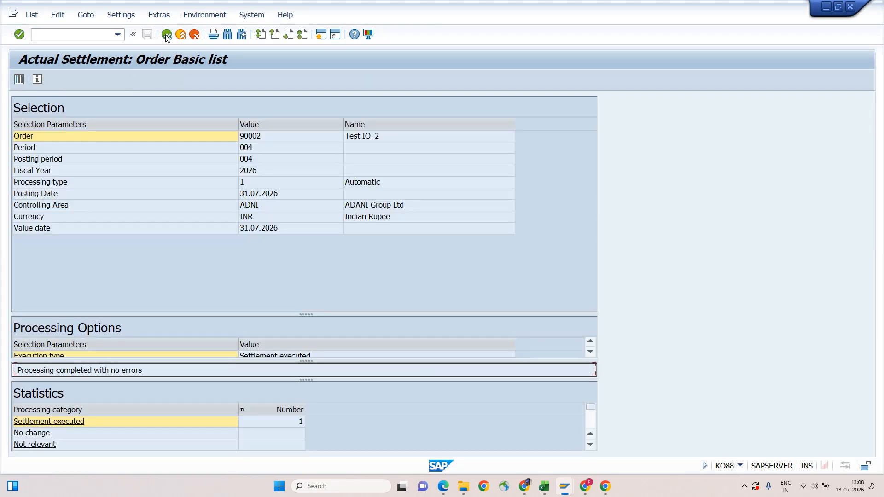
pyautogui.click(166, 35)
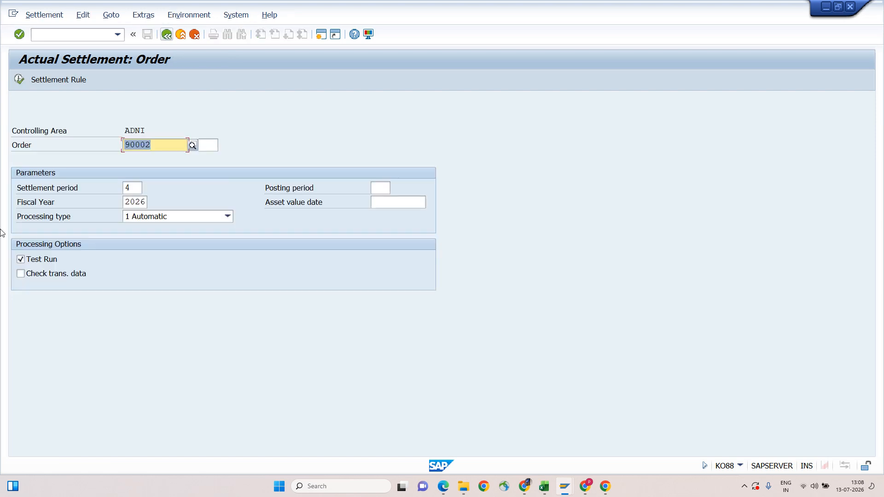
pyautogui.click(42, 260)
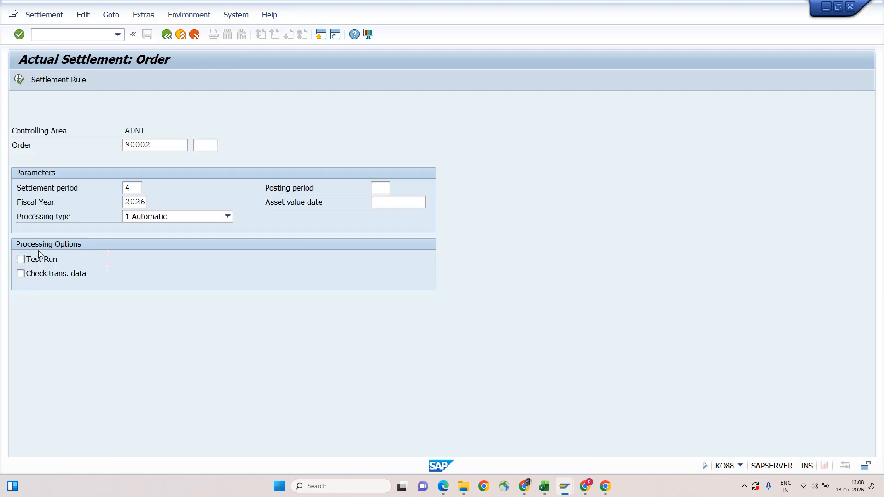
# - Switch to the cost line item session, list the actual line items of cost center A001FIN002 and return to its selection screen
pyautogui.hotkey('alt', 'Tab')
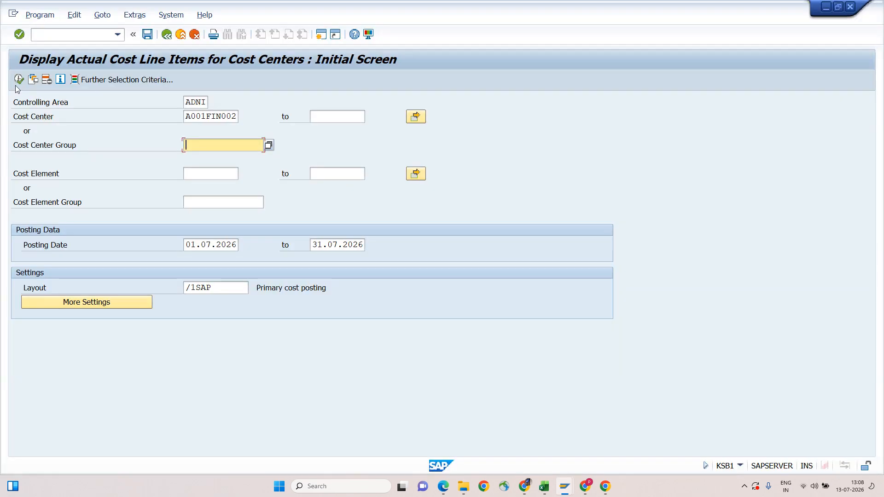
pyautogui.click(18, 84)
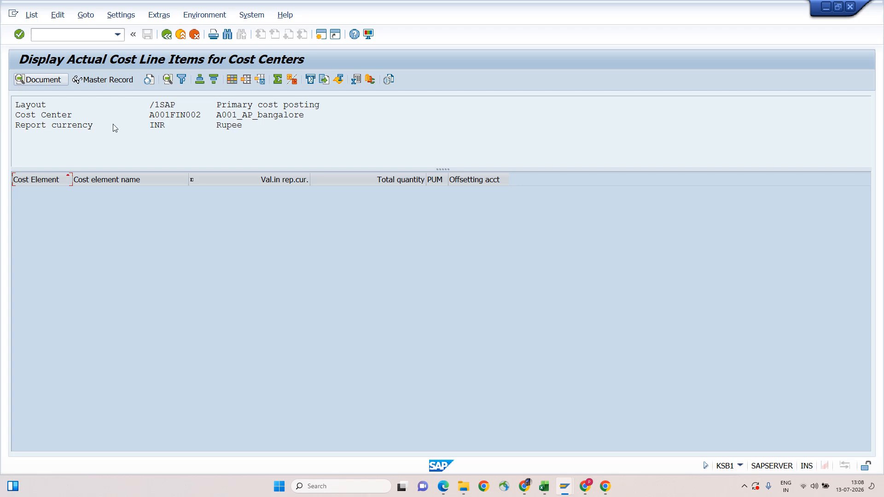
pyautogui.click(168, 36)
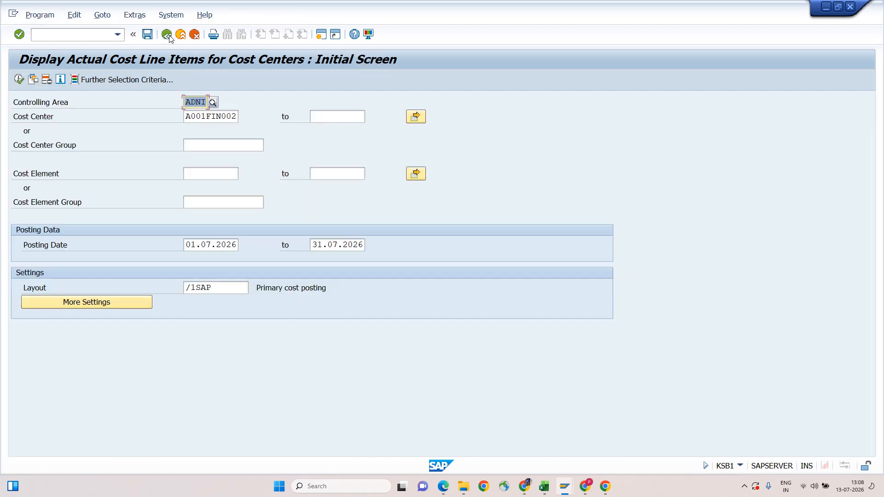
# - Switch back to the settlement session, execute the actual settlement of the order and open the detail list of settled values
pyautogui.hotkey('alt', 'Tab')
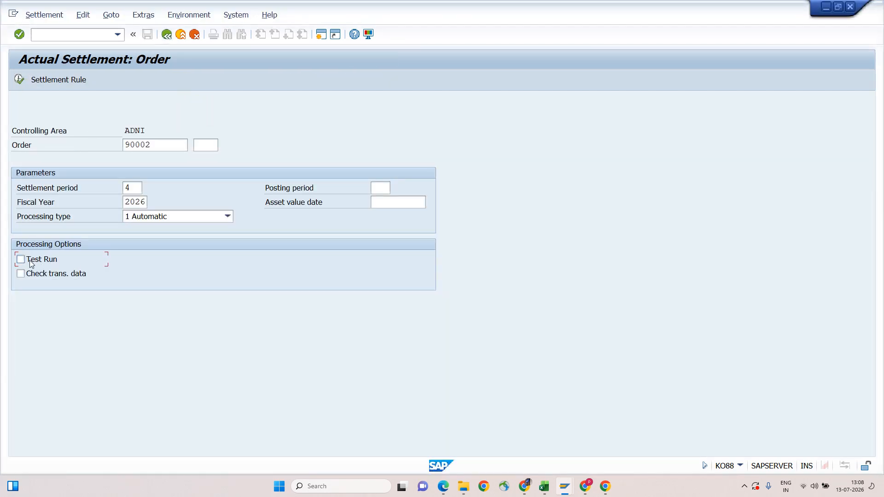
pyautogui.click(19, 79)
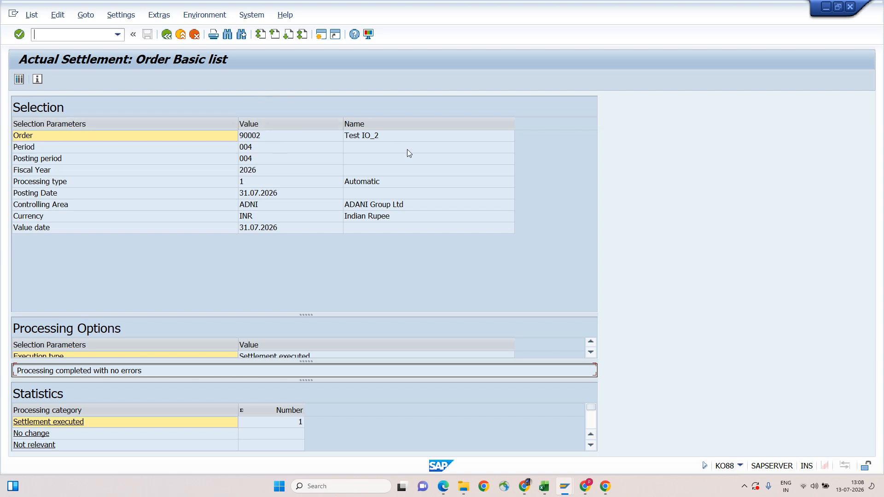
pyautogui.click(21, 81)
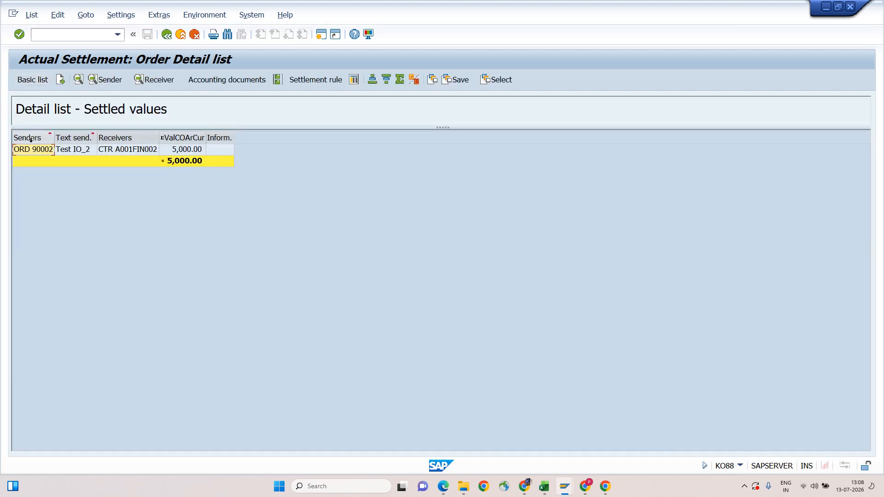
# - Examine the sender debits and the receiver debits of the executed settlement from the detail list
pyautogui.click(45, 153)
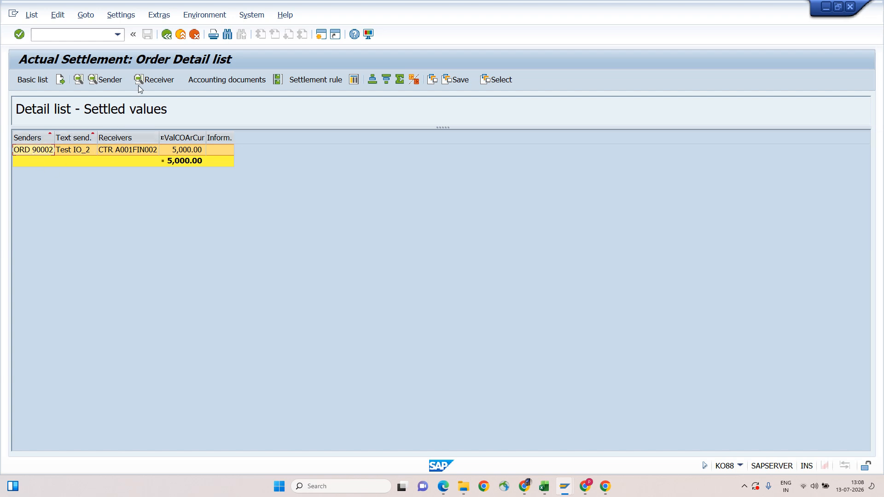
pyautogui.click(121, 154)
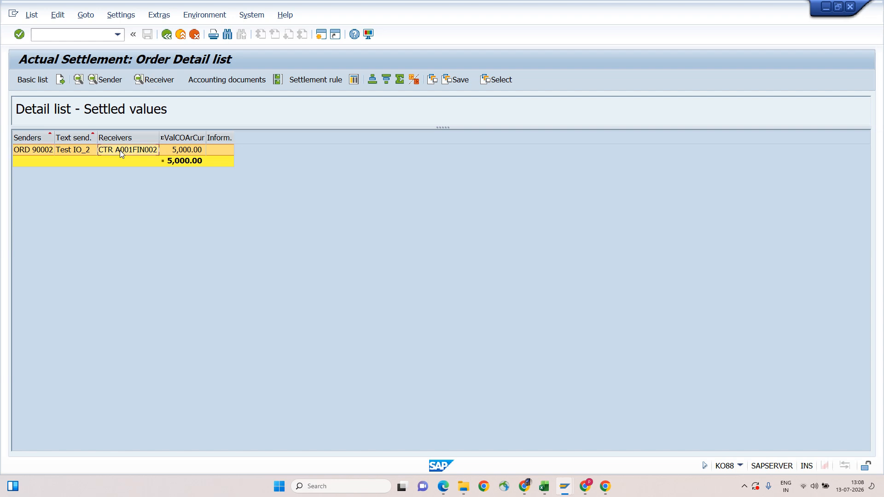
pyautogui.click(104, 80)
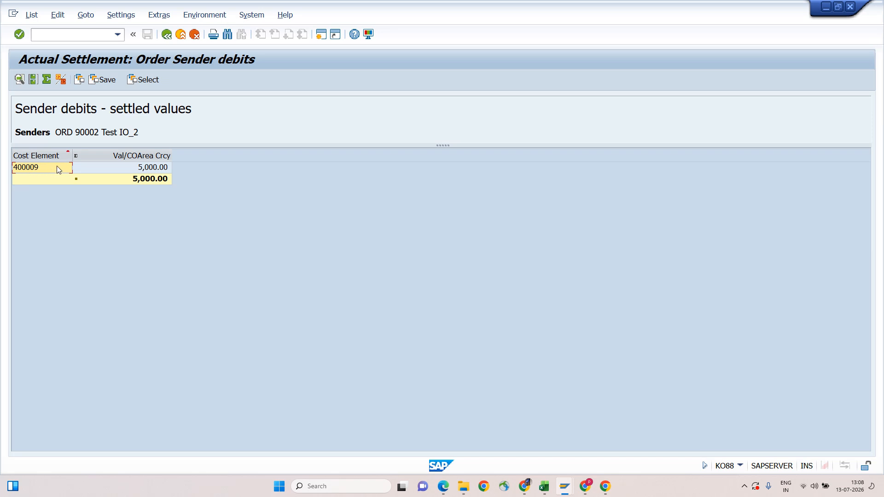
pyautogui.click(167, 35)
pyautogui.click(162, 81)
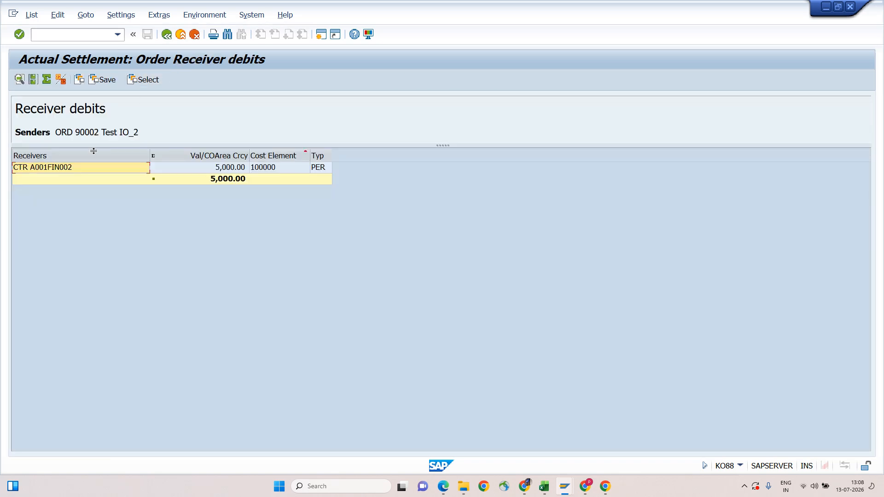
# - Leave the receiver debits, the detail list and the basic list of the executed settlement
pyautogui.click(167, 35)
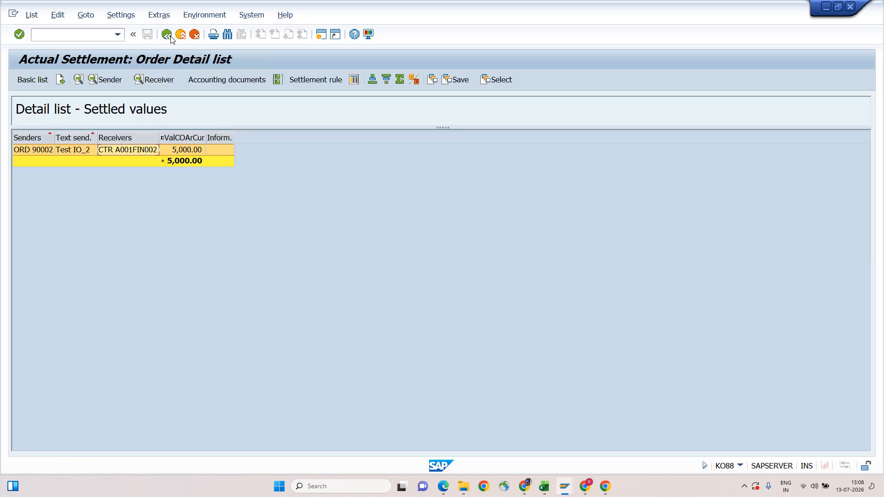
pyautogui.click(168, 37)
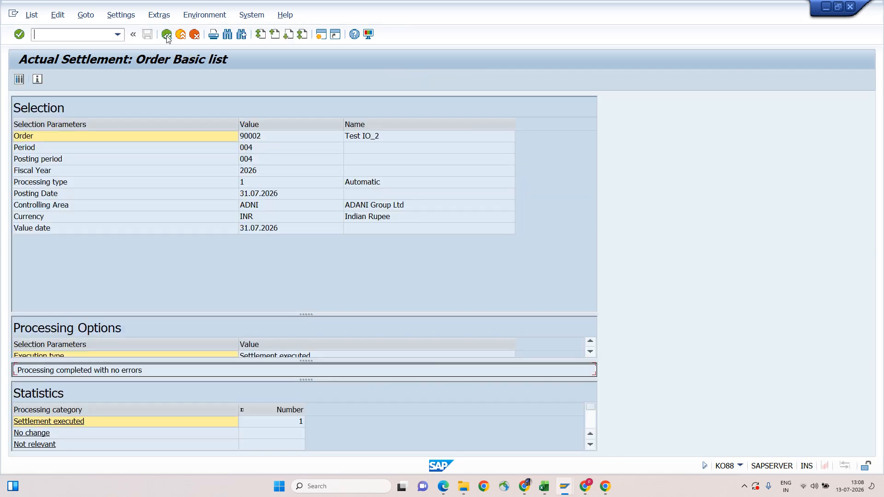
pyautogui.click(167, 37)
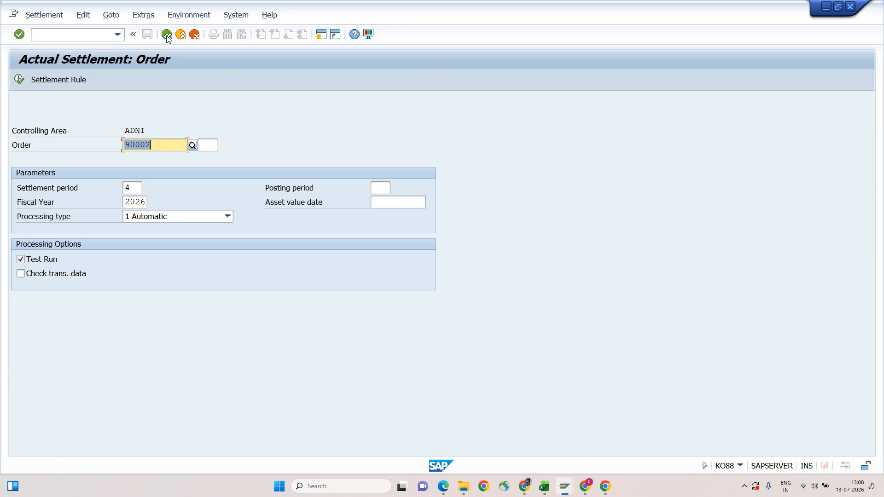
pyautogui.click(166, 36)
# - In the cost line item session, list the actual line items of cost center A001FIN002 for posting dates 01.07.2026 to 31.07.2026
pyautogui.hotkey('alt', 'Tab')
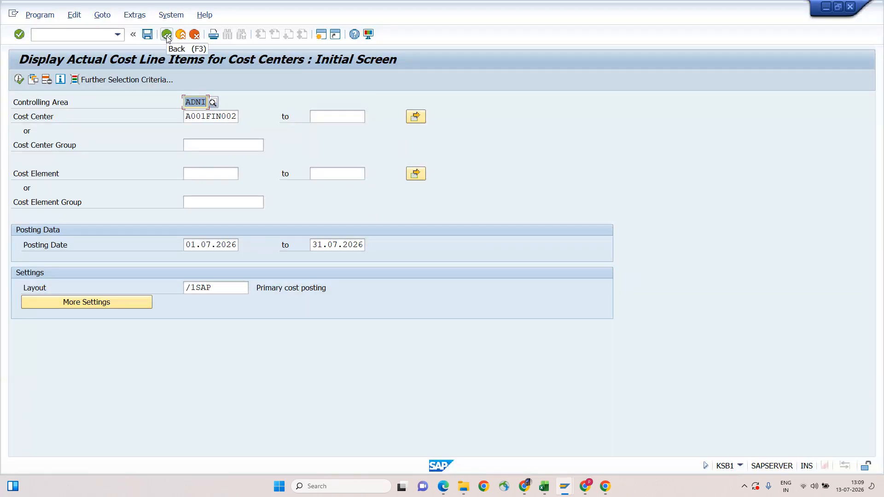
pyautogui.click(22, 116)
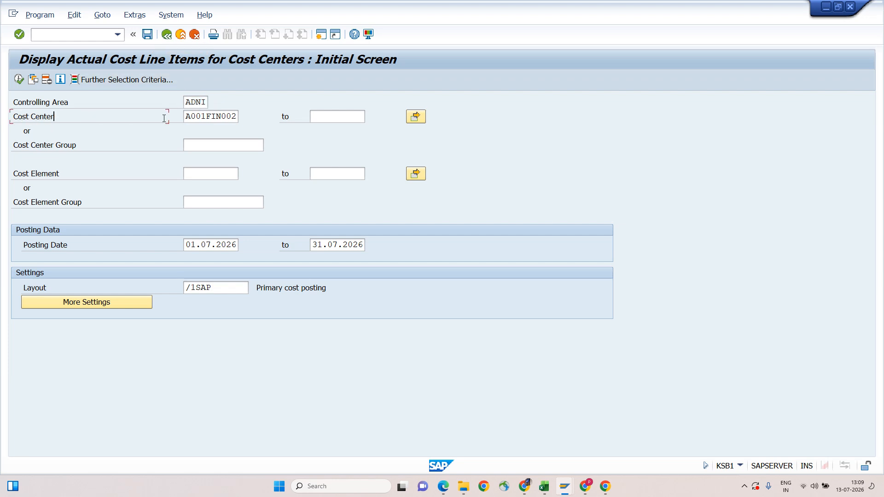
pyautogui.doubleClick(238, 116)
pyautogui.click(237, 116)
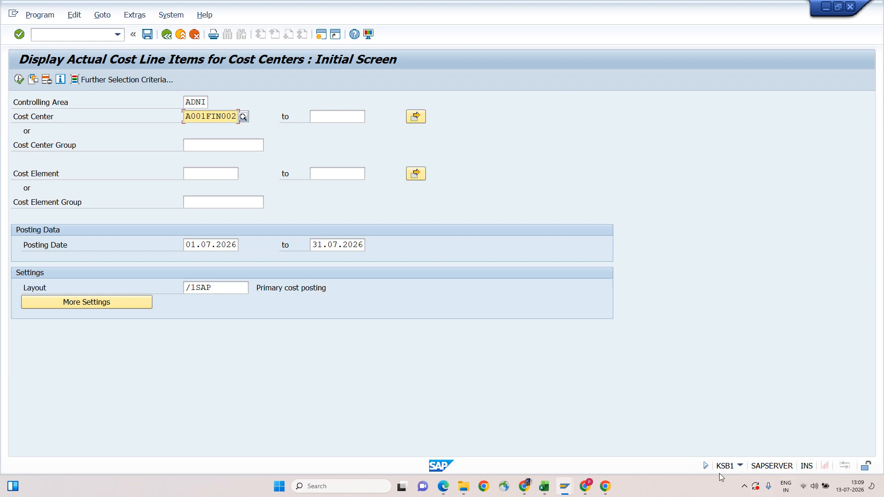
pyautogui.click(209, 248)
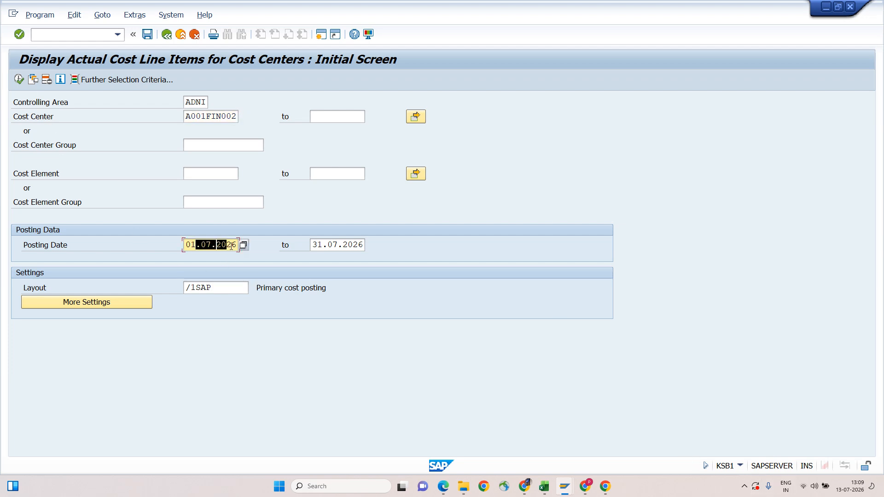
pyautogui.moveTo(187, 244); pyautogui.dragTo(236, 245)
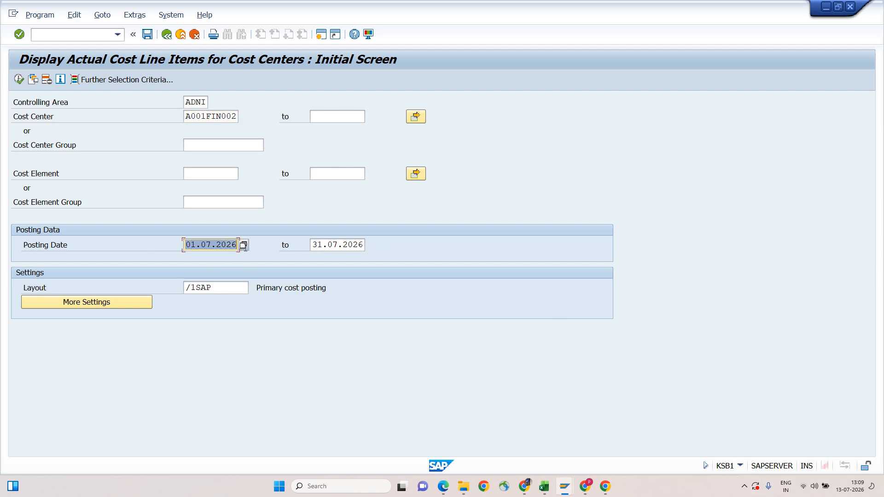
pyautogui.click(236, 245)
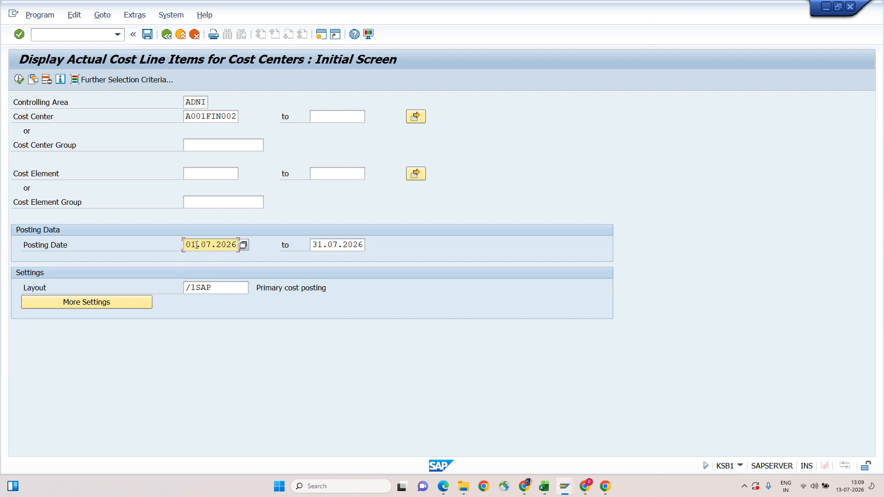
pyautogui.press('Tab')
pyautogui.press('End')
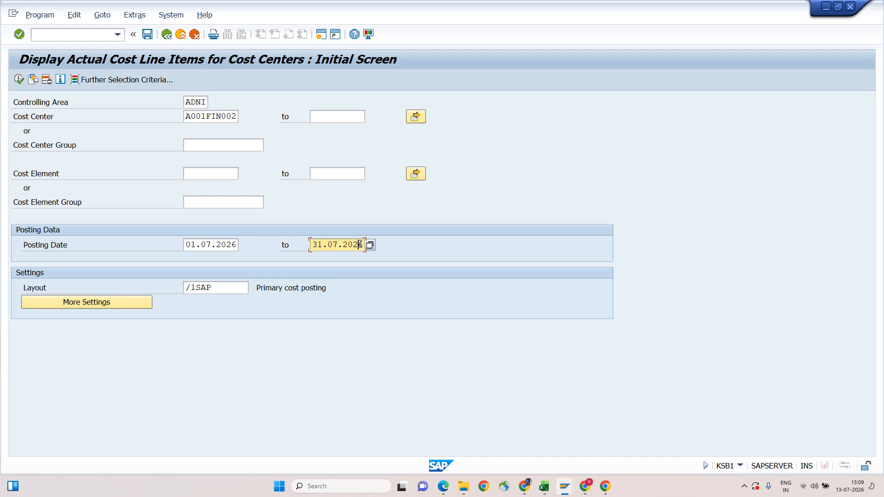
pyautogui.click(18, 79)
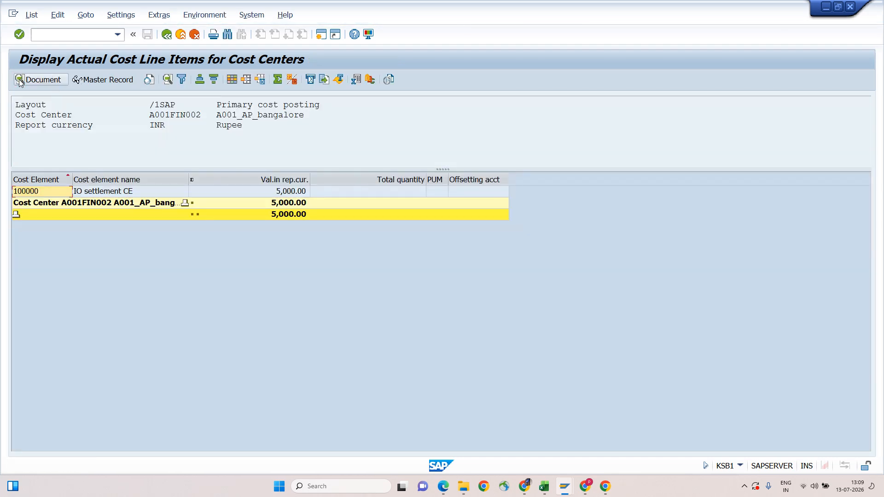
# - Open the settlement document behind the IO settlement CE line item and display its sender debits
pyautogui.click(94, 194)
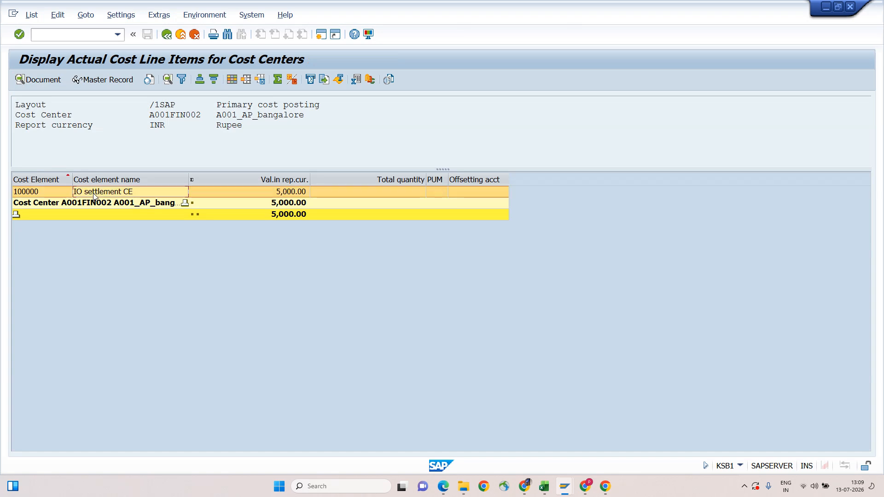
pyautogui.click(289, 192)
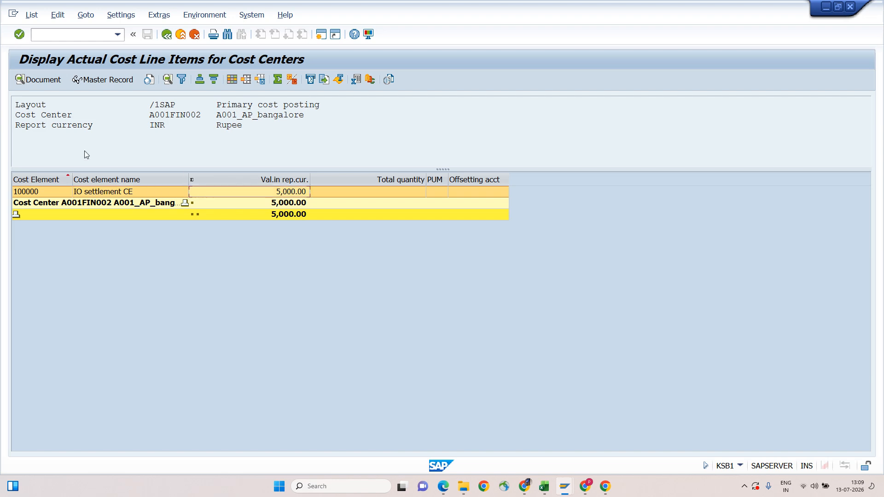
pyautogui.click(46, 81)
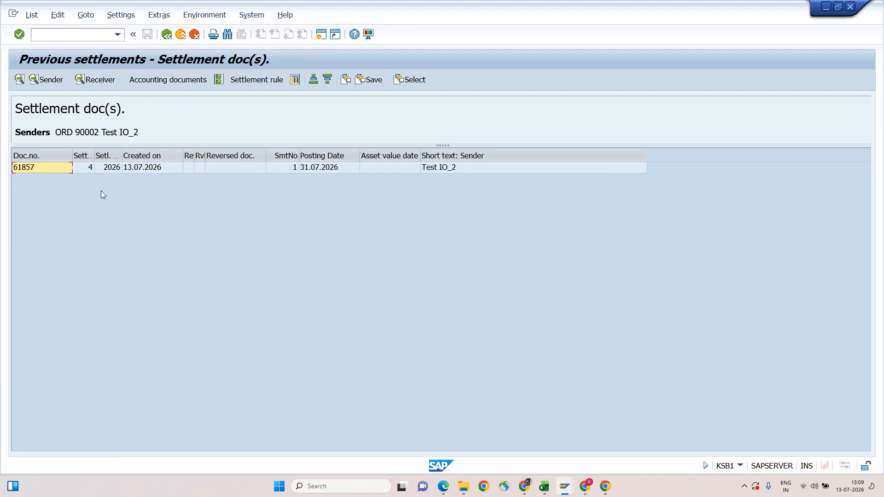
pyautogui.click(40, 170)
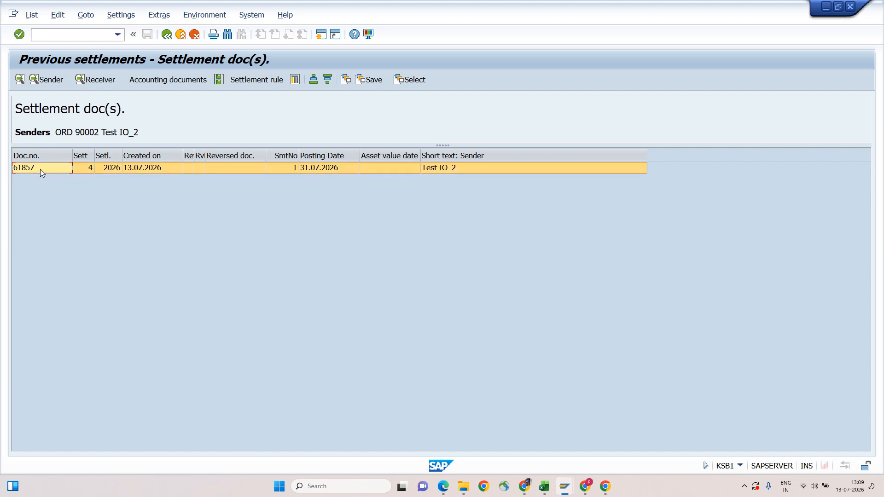
pyautogui.click(52, 82)
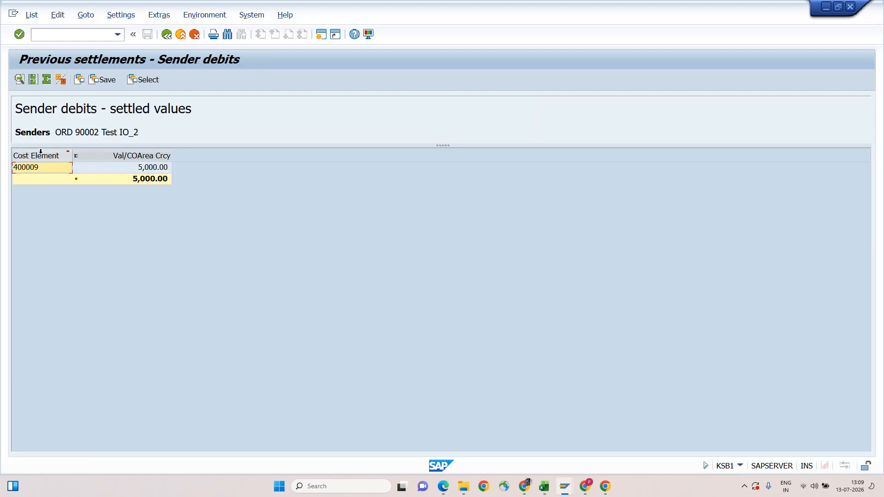
# - Leave the sender debits of the settlement document and examine its receiver debits
pyautogui.click(39, 169)
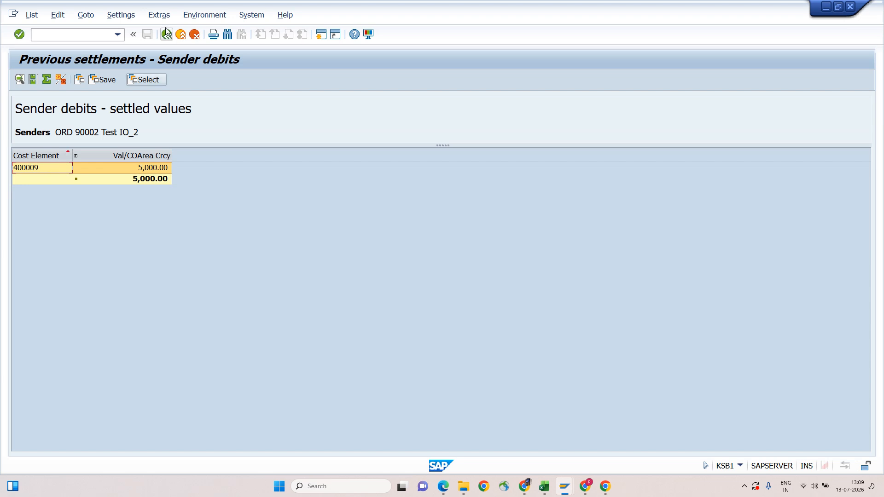
pyautogui.click(168, 40)
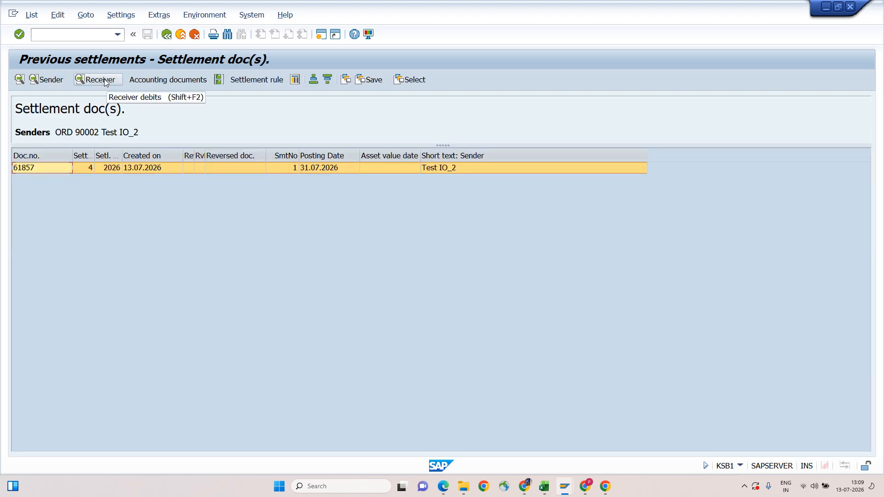
pyautogui.click(105, 81)
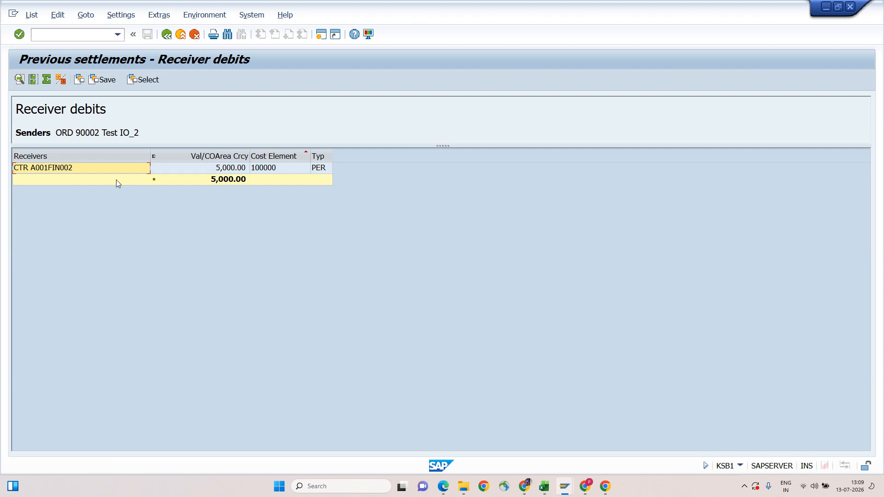
pyautogui.click(166, 35)
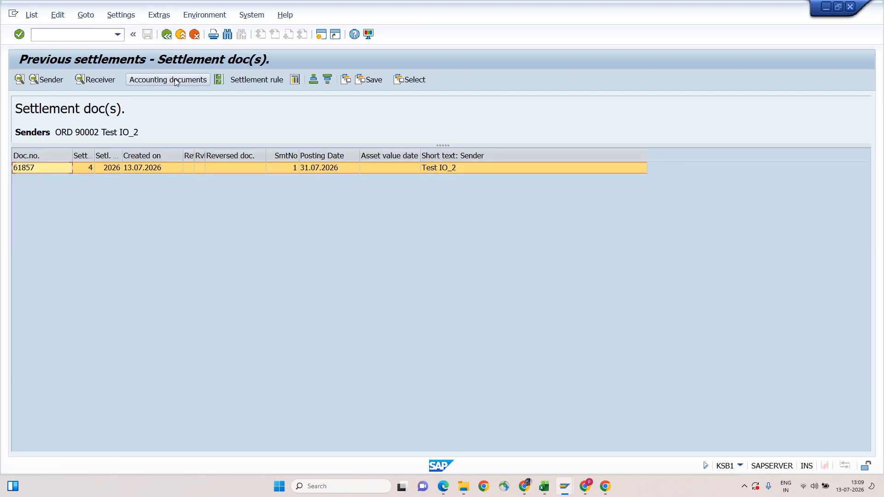
# - List the accounting documents of the settlement, open the controlling document and expand its line items
pyautogui.click(176, 80)
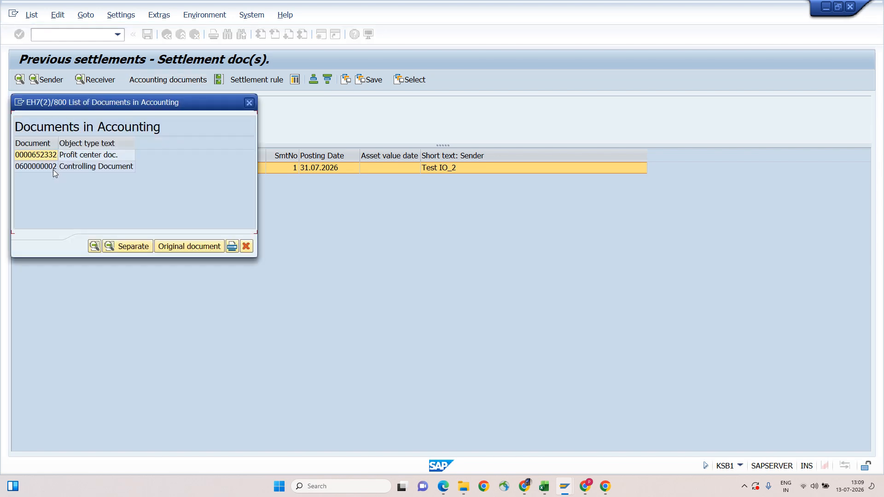
pyautogui.click(90, 167)
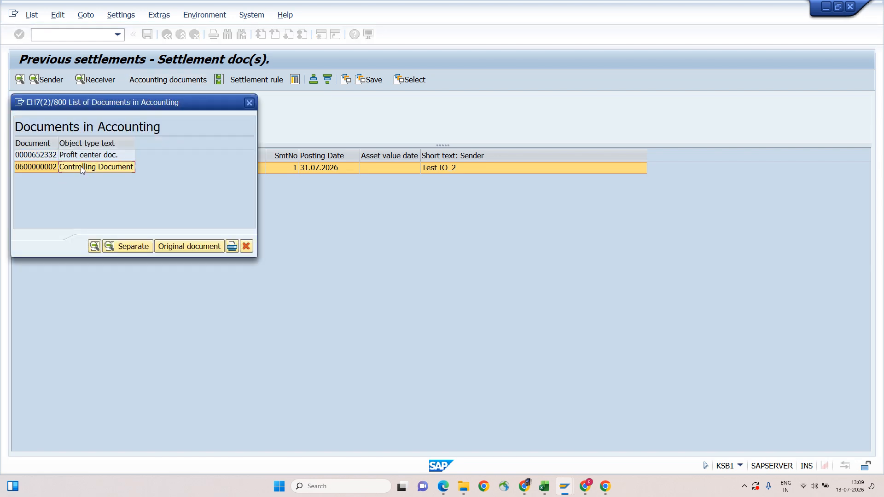
pyautogui.click(92, 156)
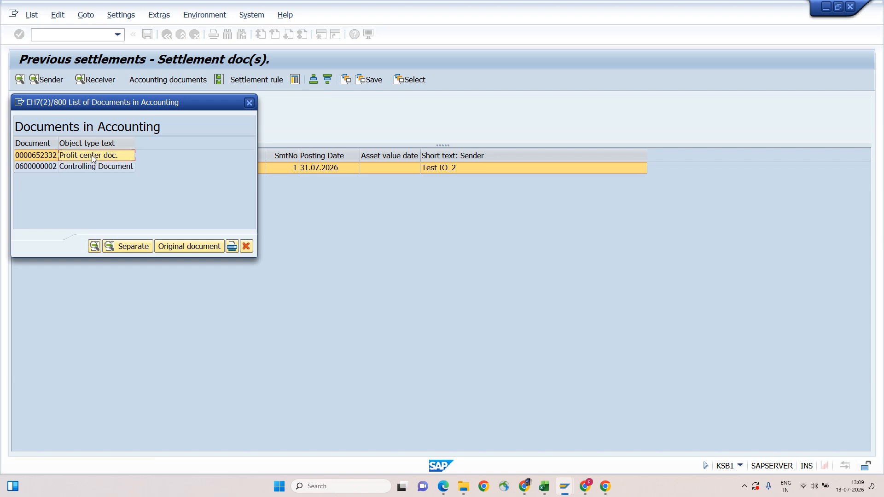
pyautogui.click(49, 167)
pyautogui.doubleClick(54, 167)
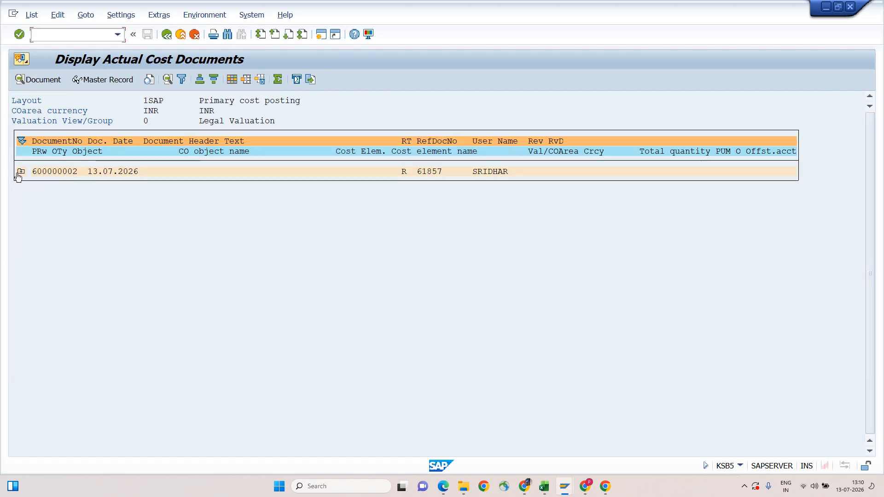
pyautogui.click(17, 175)
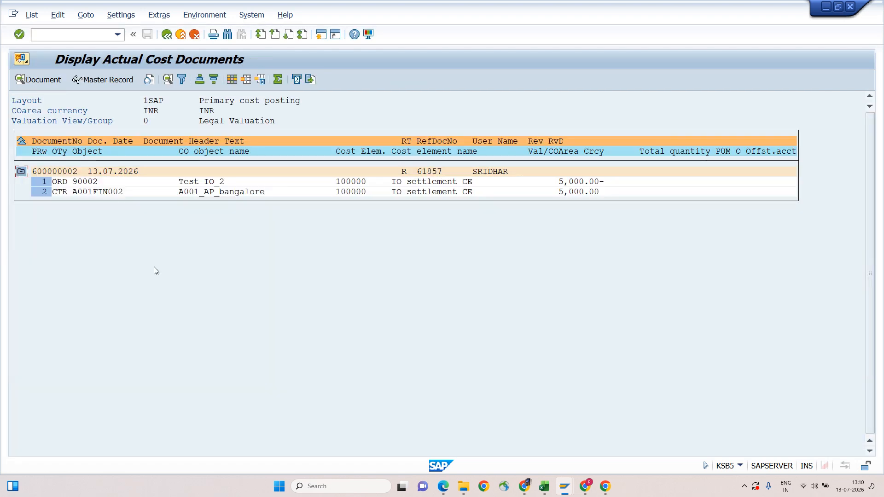
# - Examine the order and cost center lines with their amounts in the controlling document, and return to the list of accounting documents
pyautogui.click(73, 192)
pyautogui.moveTo(73, 192); pyautogui.dragTo(142, 192)
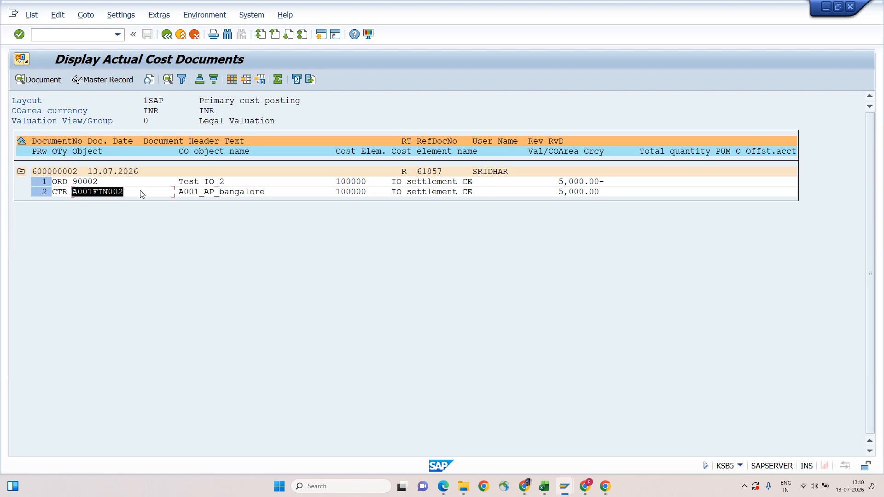
pyautogui.moveTo(74, 183); pyautogui.dragTo(107, 197)
pyautogui.click(54, 183)
pyautogui.click(50, 182)
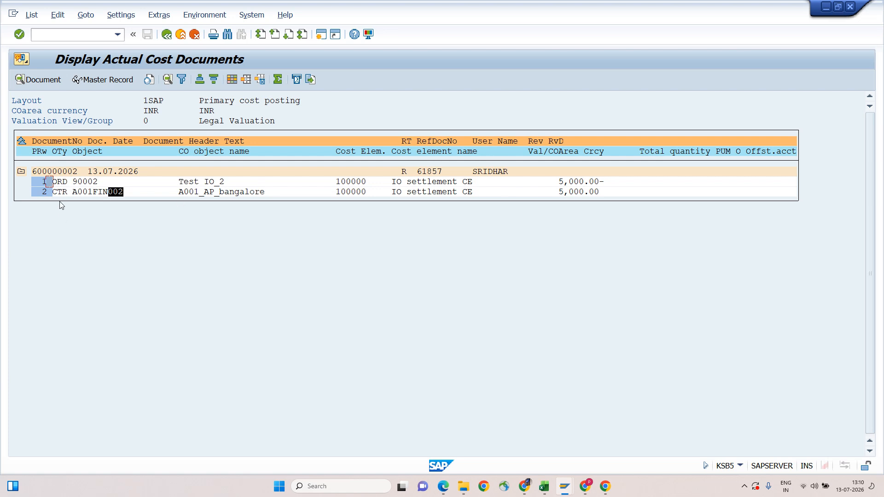
pyautogui.moveTo(53, 193); pyautogui.dragTo(144, 196)
pyautogui.click(566, 194)
pyautogui.moveTo(558, 192); pyautogui.dragTo(611, 188)
pyautogui.click(559, 184)
pyautogui.click(168, 35)
pyautogui.click(195, 215)
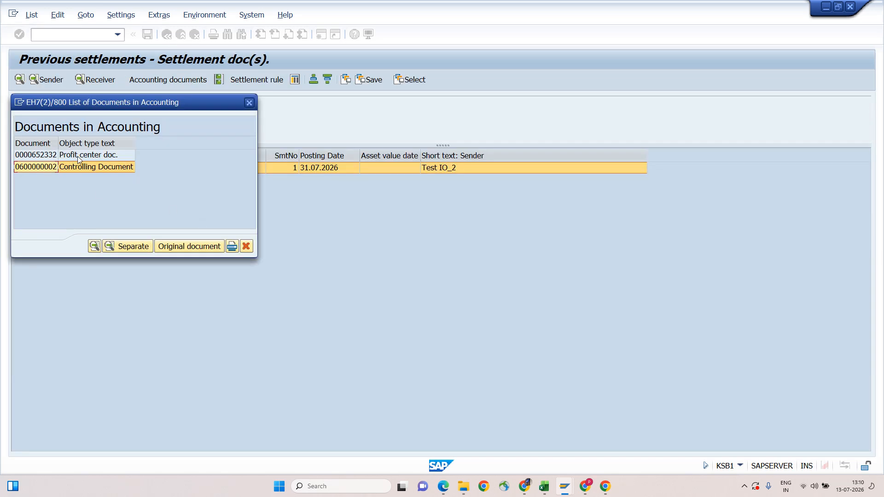
# - Display the profit center document's actual line items from the list of accounting documents and leave them again
pyautogui.click(79, 156)
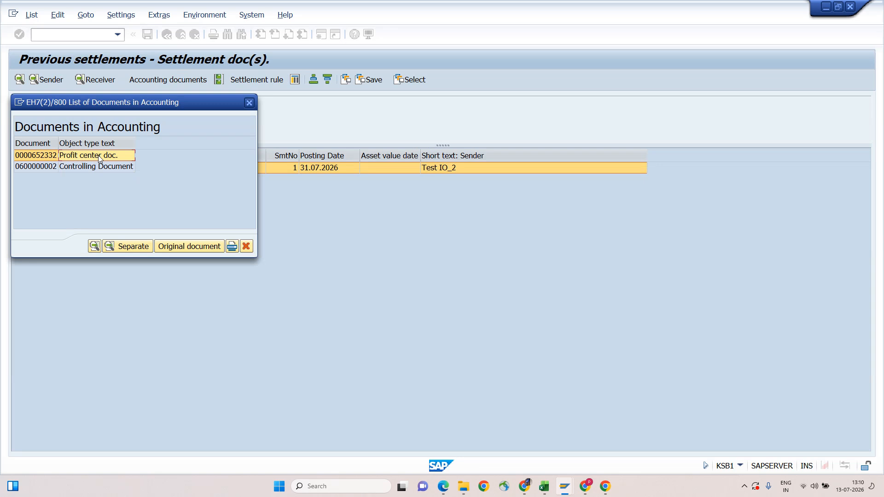
pyautogui.doubleClick(98, 155)
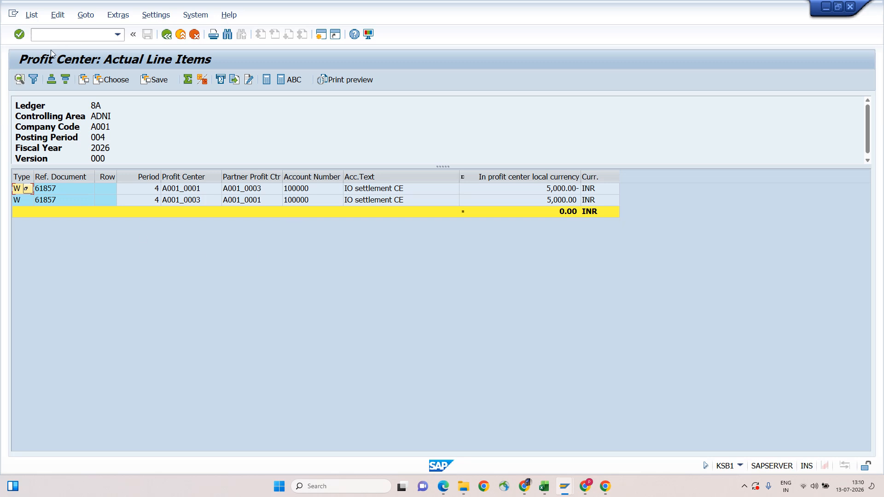
pyautogui.press('F3')
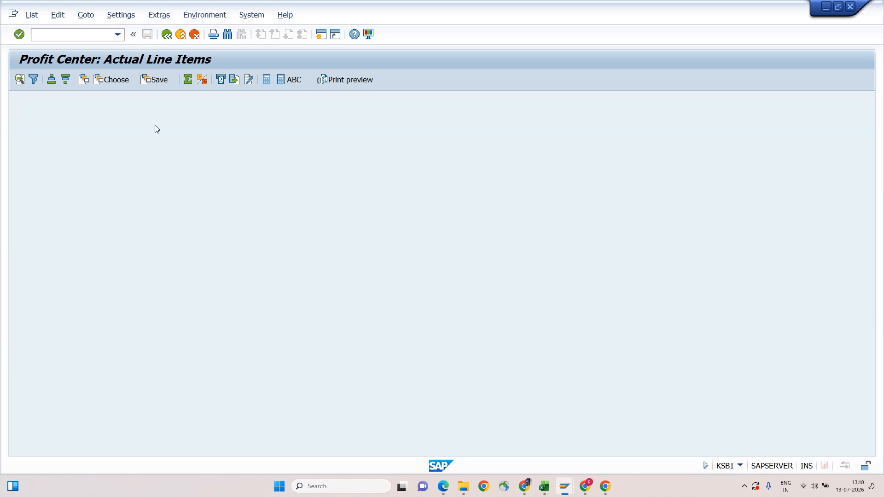
# - Leave the settlement document and exit the cost center line item report to the SAP Easy Access screen
pyautogui.press('F3')
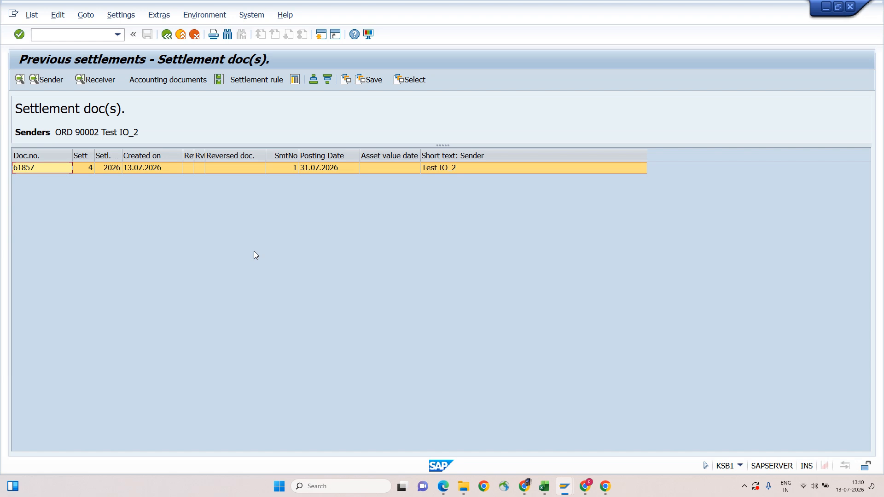
pyautogui.press('F3')
pyautogui.press('F3')
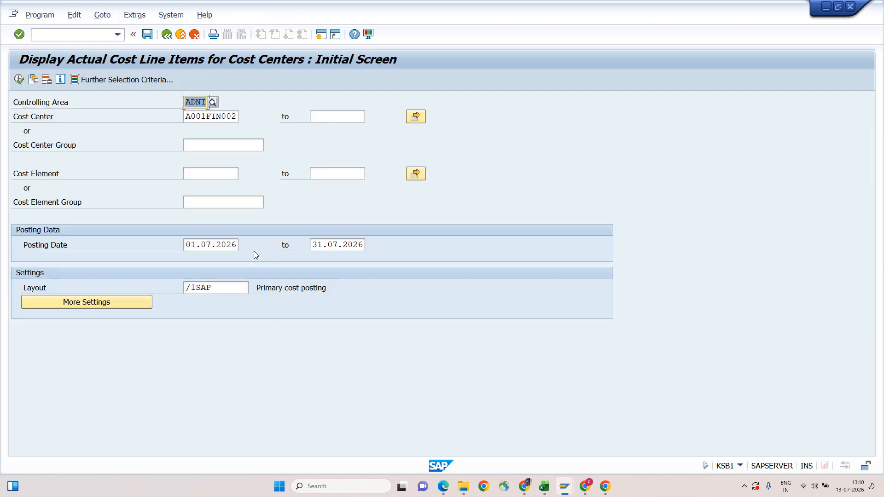
pyautogui.press('F3')
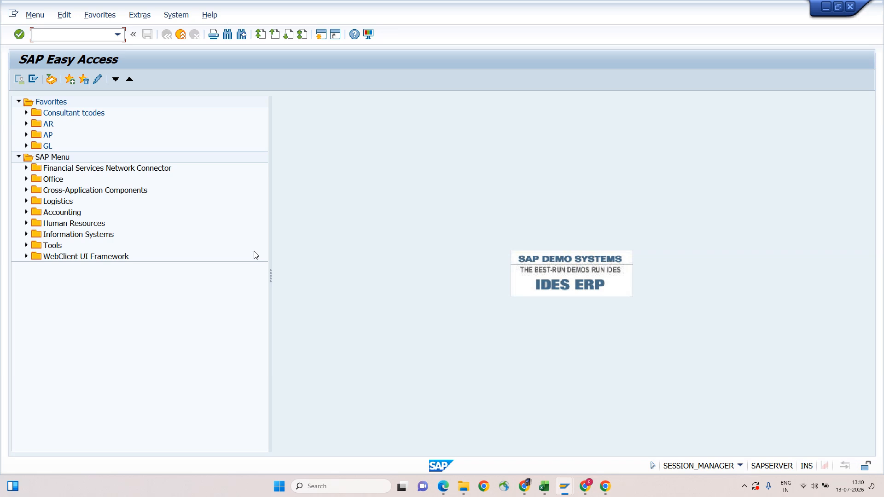